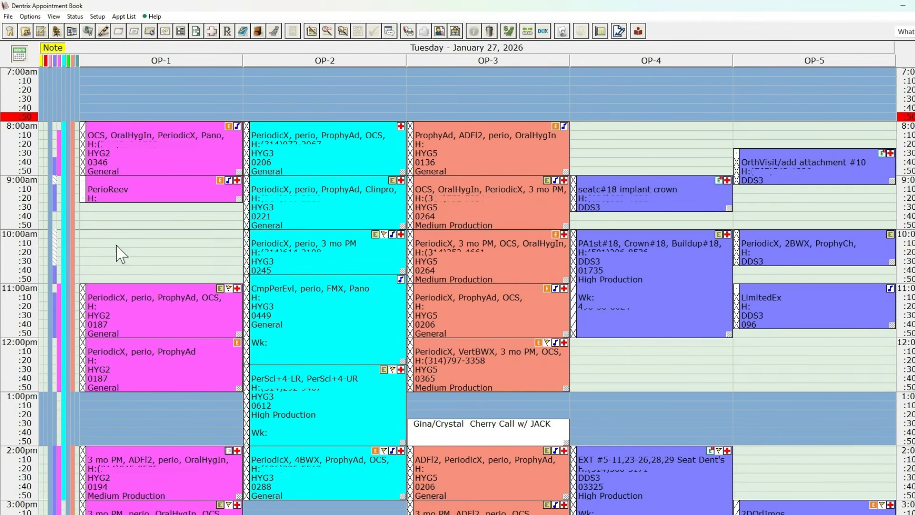
# - Start a 10:00am appointment in OP-1 for the patient found by last name, keeping DDS3 as the provider
pyautogui.doubleClick(106, 243)
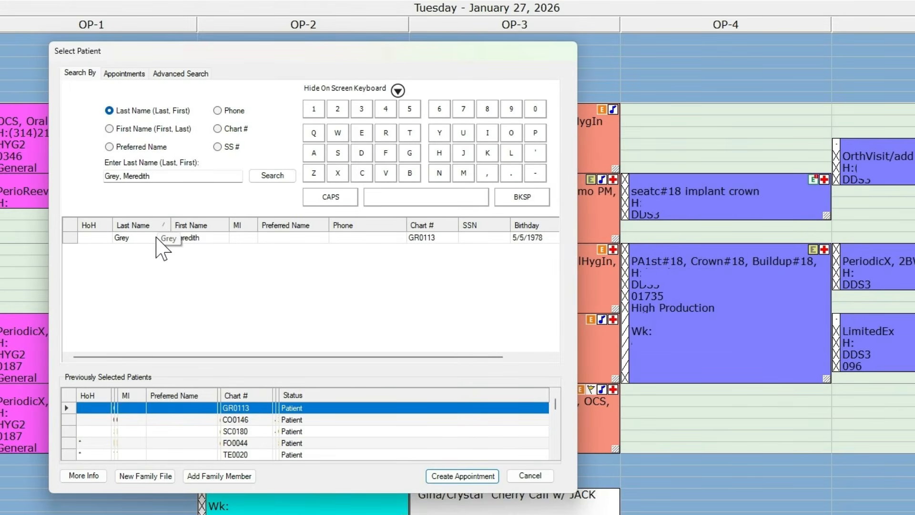
pyautogui.doubleClick(157, 238)
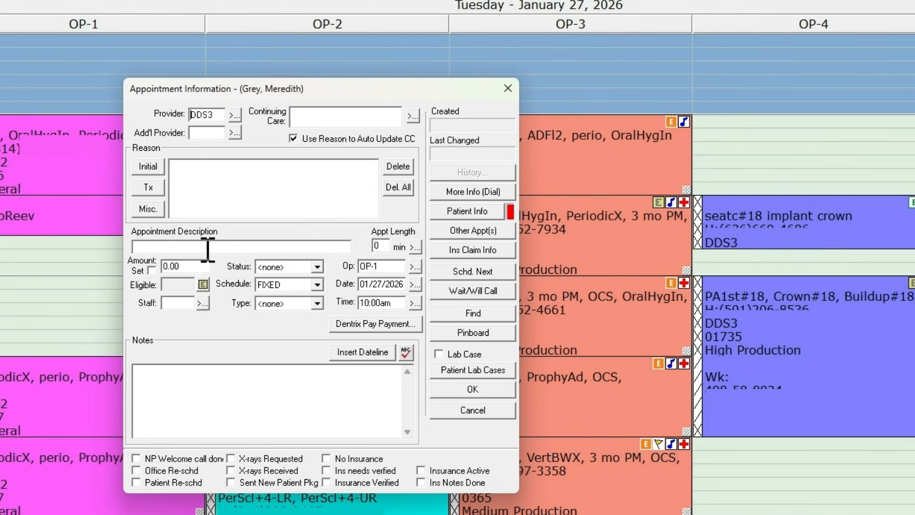
pyautogui.click(205, 397)
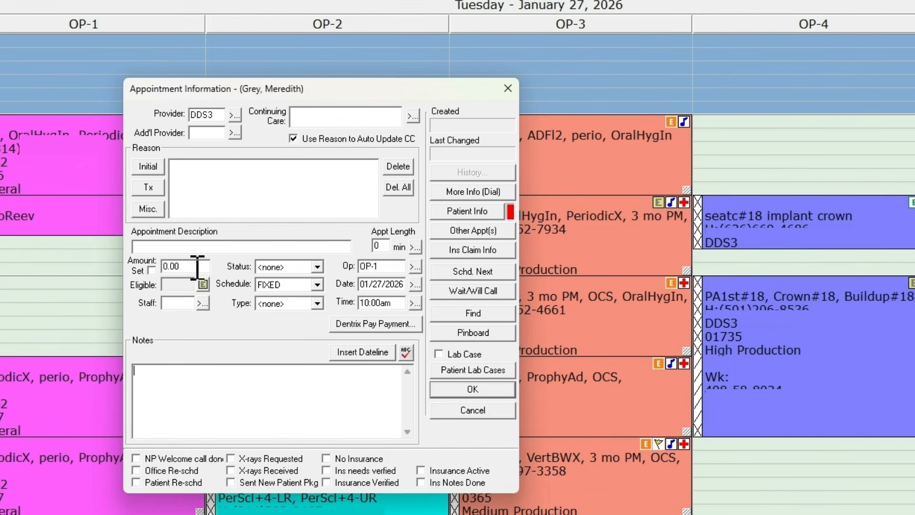
pyautogui.click(233, 116)
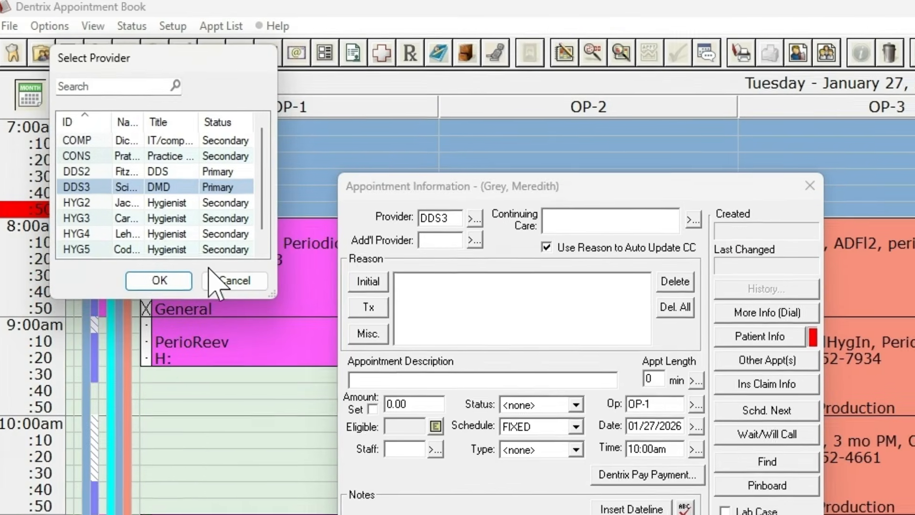
pyautogui.click(162, 286)
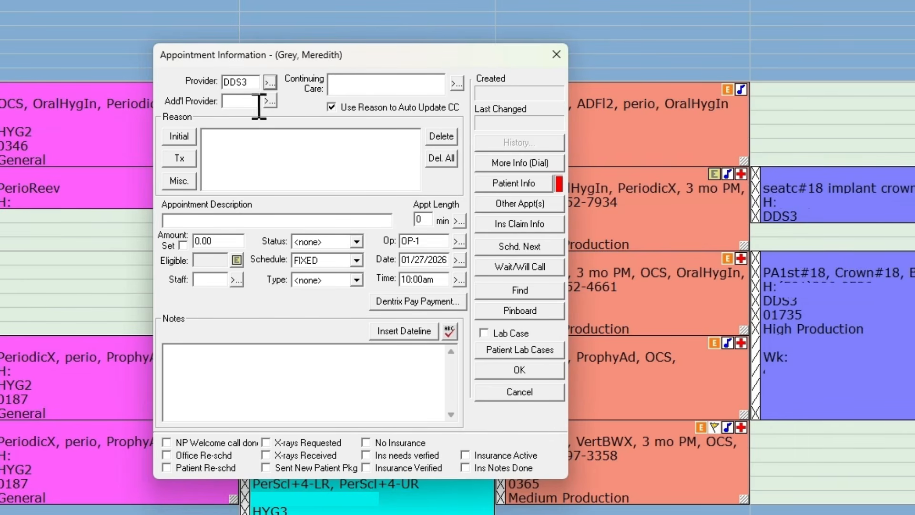
# - Add the initial reasons Periodic Ex, 4 BWX and Prophy-Adult, and set up continuing care with the default settings
pyautogui.click(179, 136)
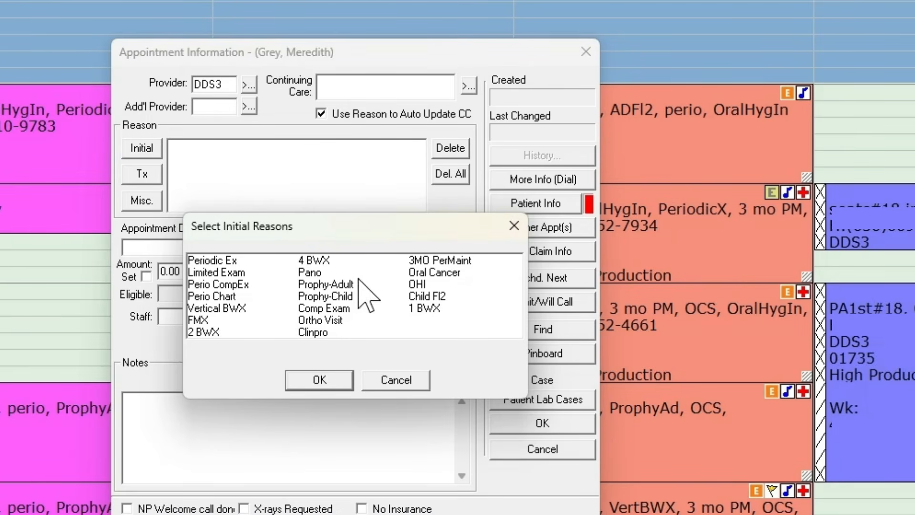
pyautogui.click(221, 262)
pyautogui.click(328, 262)
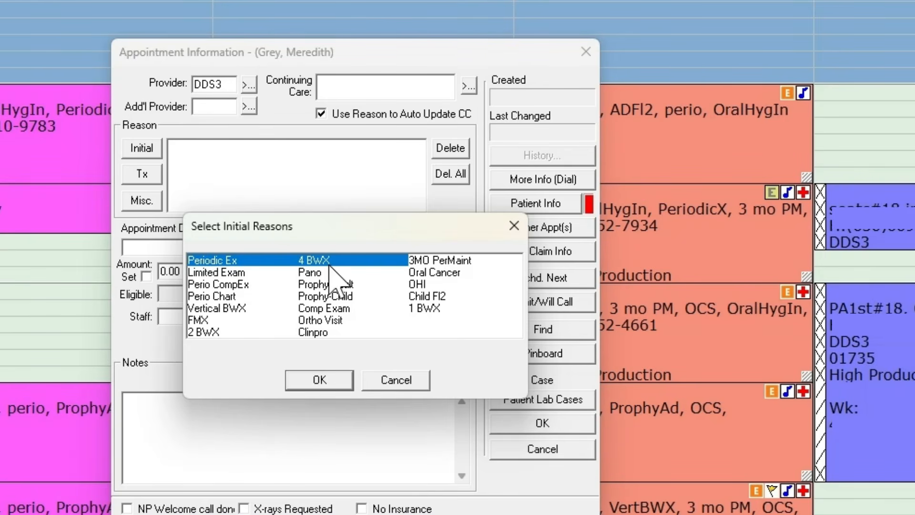
pyautogui.click(344, 285)
pyautogui.click(329, 381)
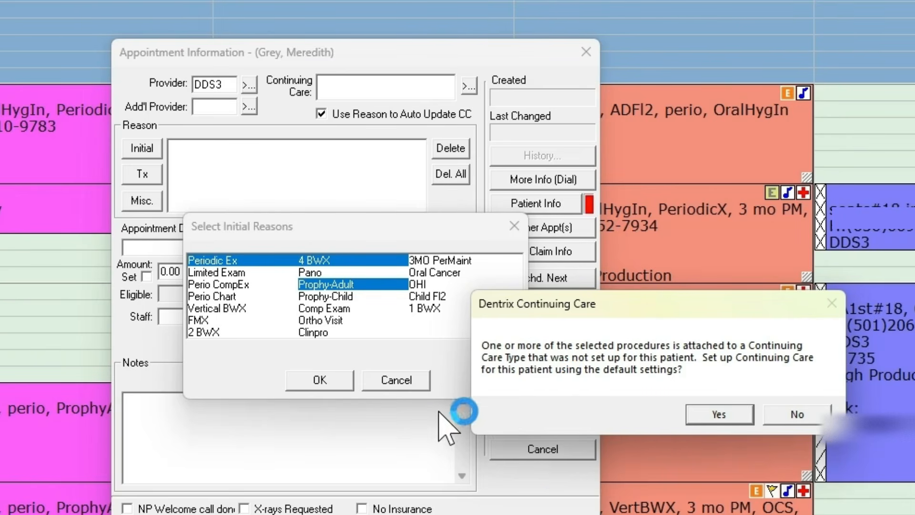
pyautogui.click(708, 414)
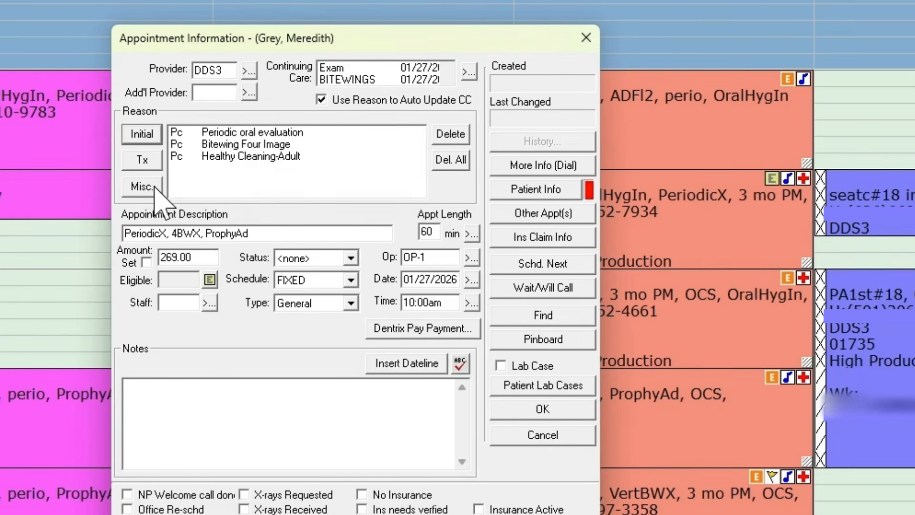
# - Add the treatment-planned periapical images for teeth 8 and 9, diagnostic casts and the labial veneer for tooth 8 to the reasons
pyautogui.click(145, 161)
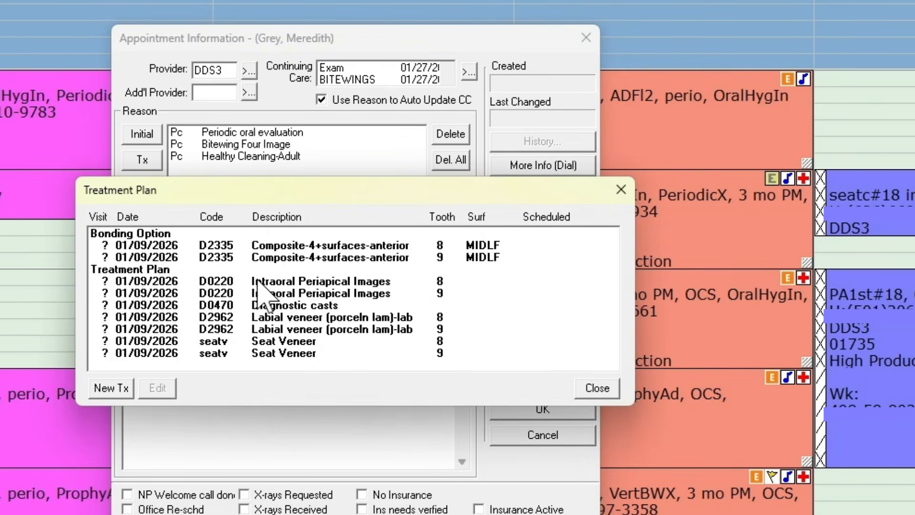
pyautogui.click(287, 284)
pyautogui.moveTo(286, 285); pyautogui.dragTo(290, 318)
pyautogui.click(581, 380)
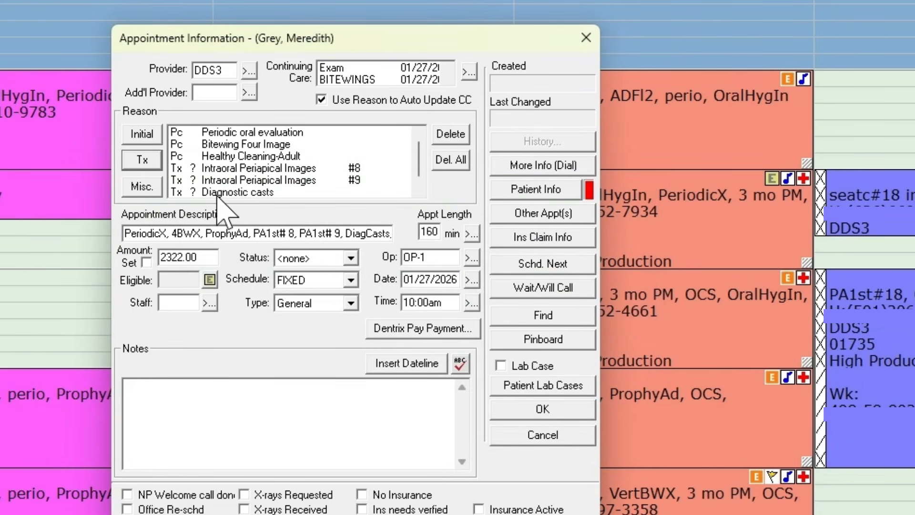
# - Browse the Diagnostic, Preventive and Restorative miscellaneous procedure codes, and search the Restorative codes for "crown"
pyautogui.click(143, 187)
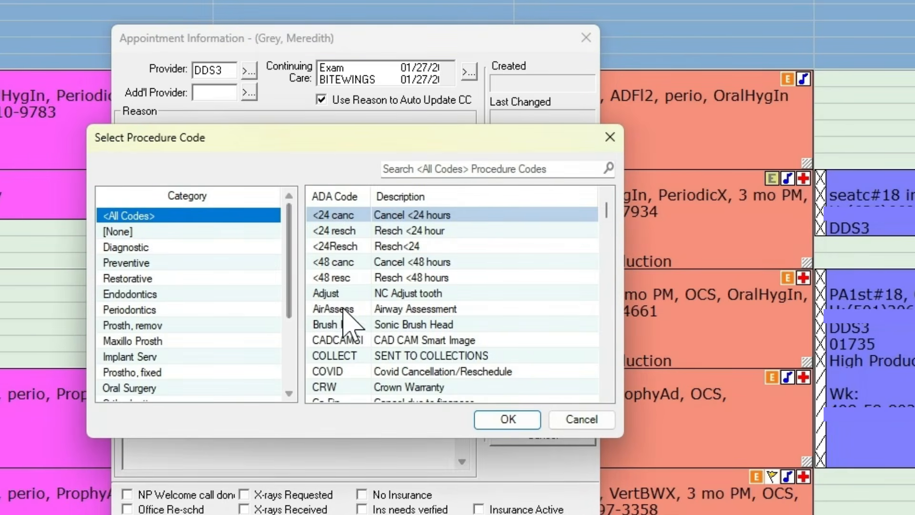
pyautogui.click(153, 247)
pyautogui.click(153, 263)
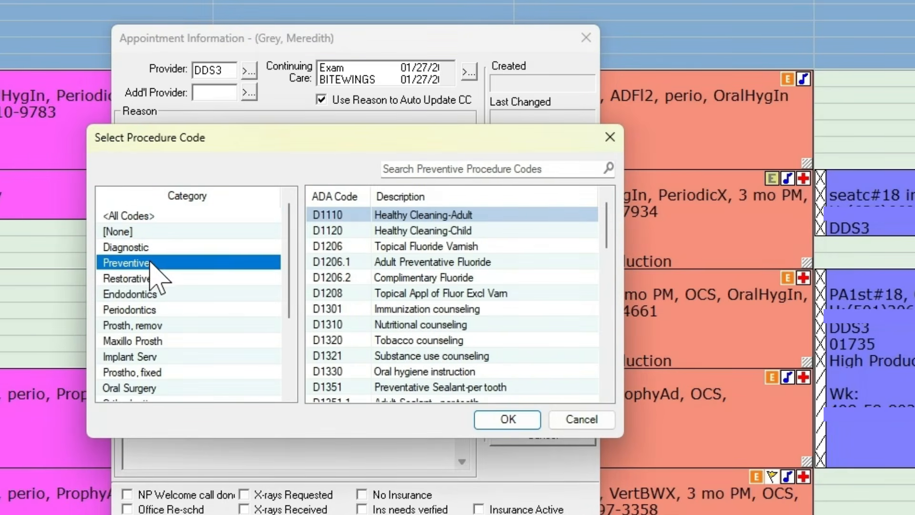
pyautogui.click(145, 277)
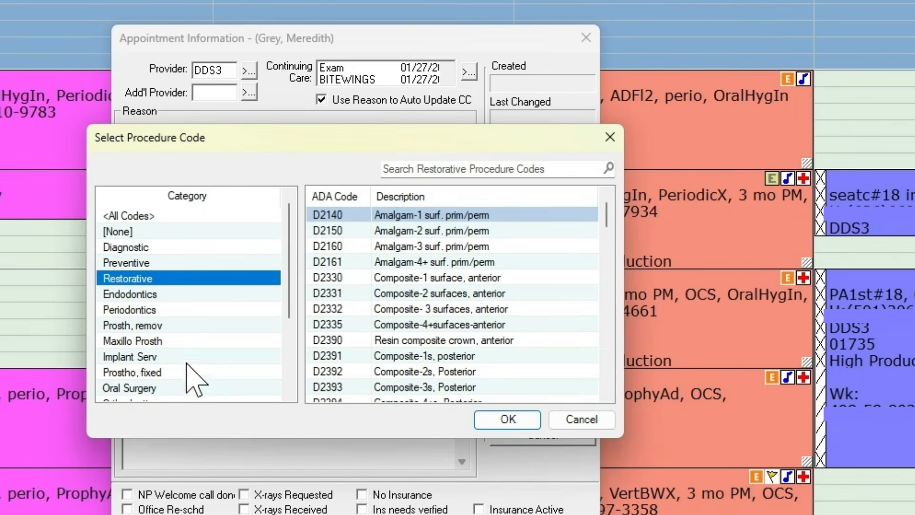
pyautogui.click(395, 169)
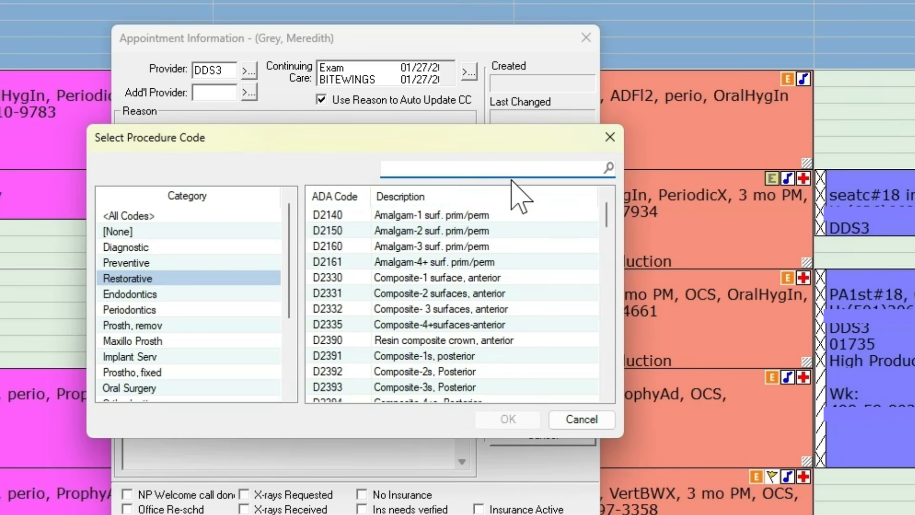
pyautogui.write('crown')
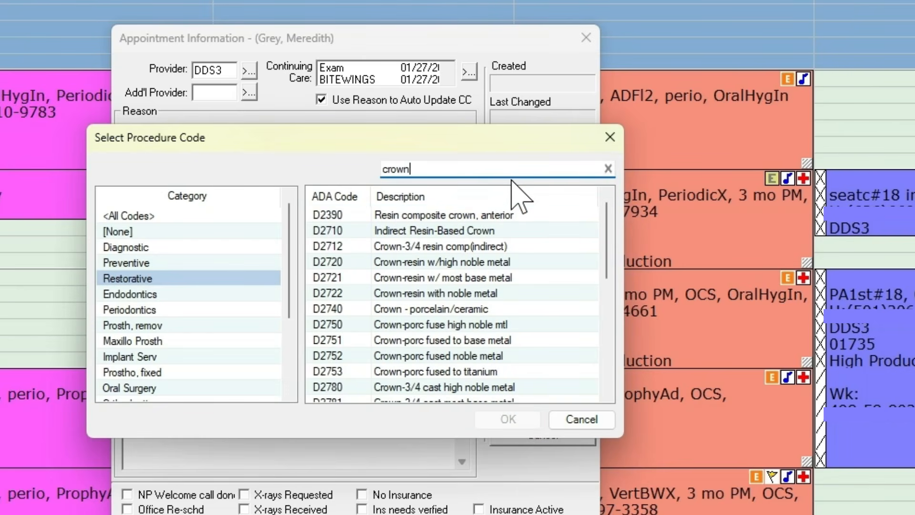
pyautogui.scroll(-2, 409, 275)
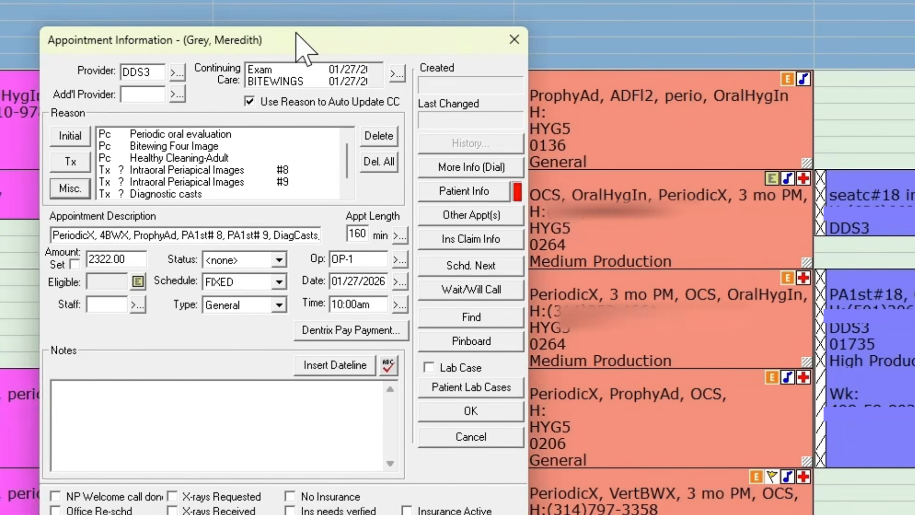
# - Move the appointment window aside to view the schedule behind it, and bring it back
pyautogui.moveTo(358, 44); pyautogui.dragTo(194, 50)
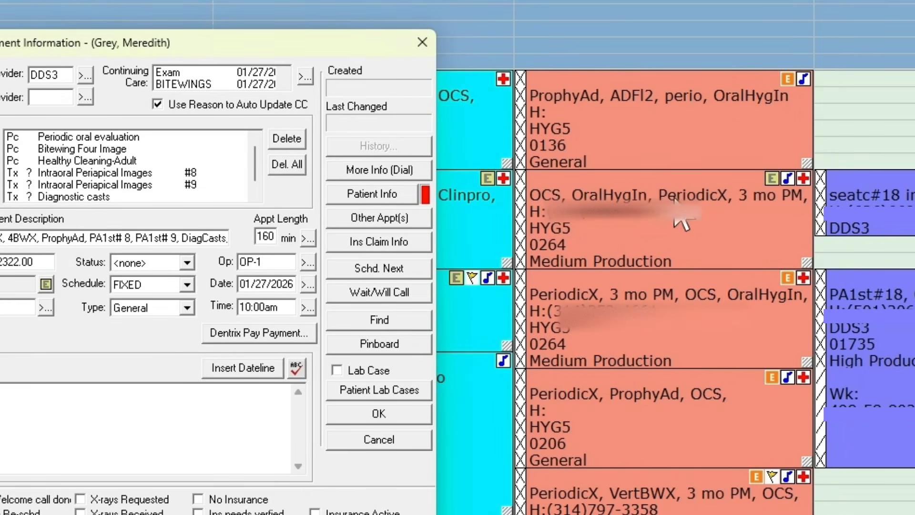
pyautogui.moveTo(117, 42); pyautogui.dragTo(300, 50)
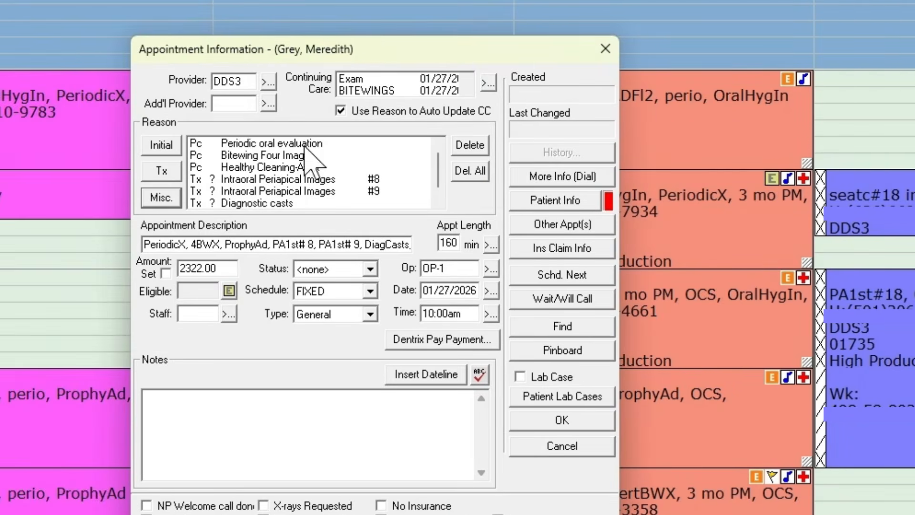
# - Replace the appointment description with "exam & prophy"
pyautogui.doubleClick(245, 244)
pyautogui.click(146, 244)
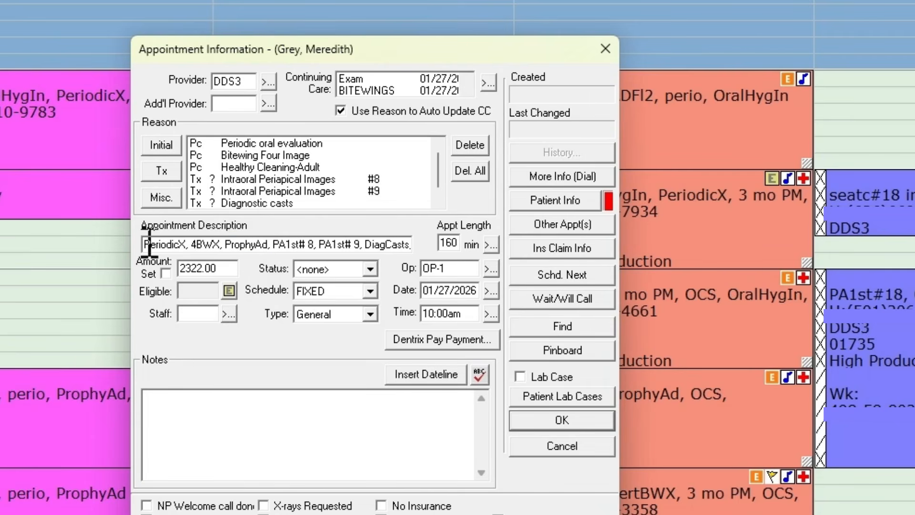
pyautogui.moveTo(147, 244); pyautogui.dragTo(444, 244)
pyautogui.write('exam & prophy')
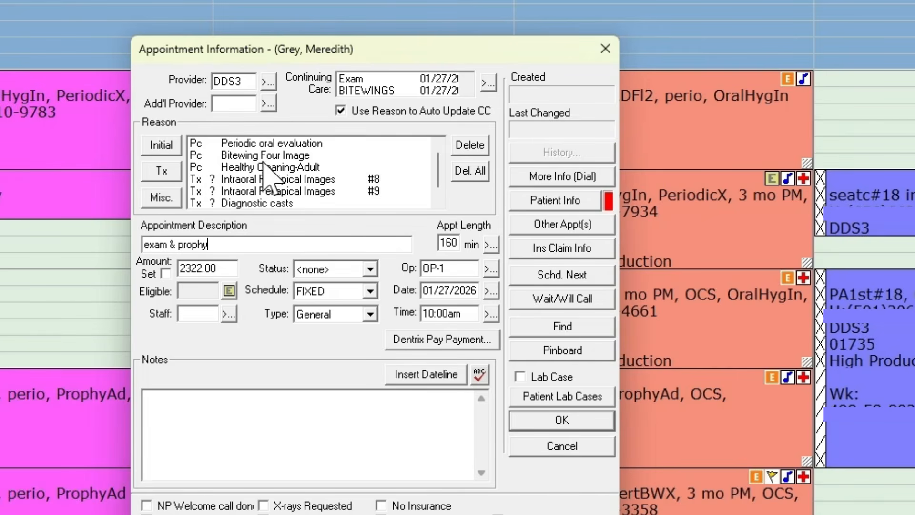
pyautogui.moveTo(229, 252); pyautogui.dragTo(112, 256)
pyautogui.click(236, 250)
# - Remove Diagnostic casts from the appointment reasons and set the appointment length to 60 minutes
pyautogui.click(268, 203)
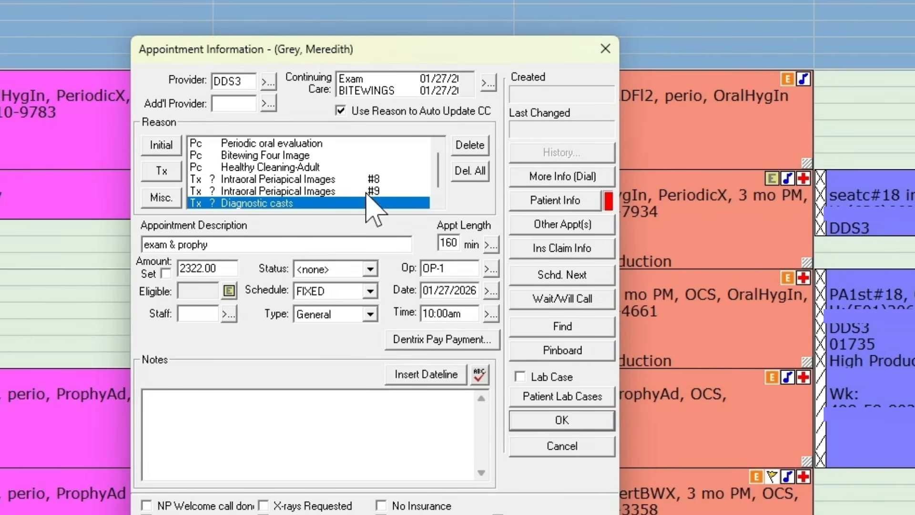
pyautogui.click(471, 147)
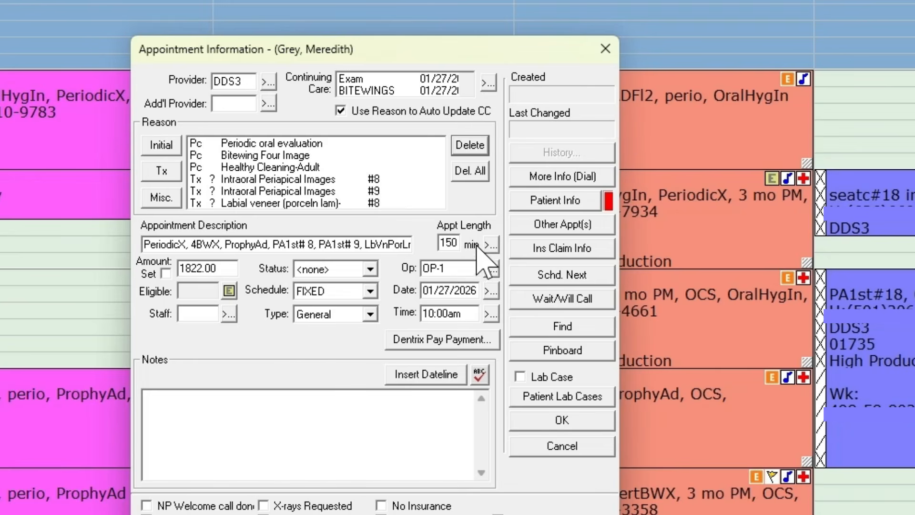
pyautogui.moveTo(440, 243); pyautogui.dragTo(447, 243)
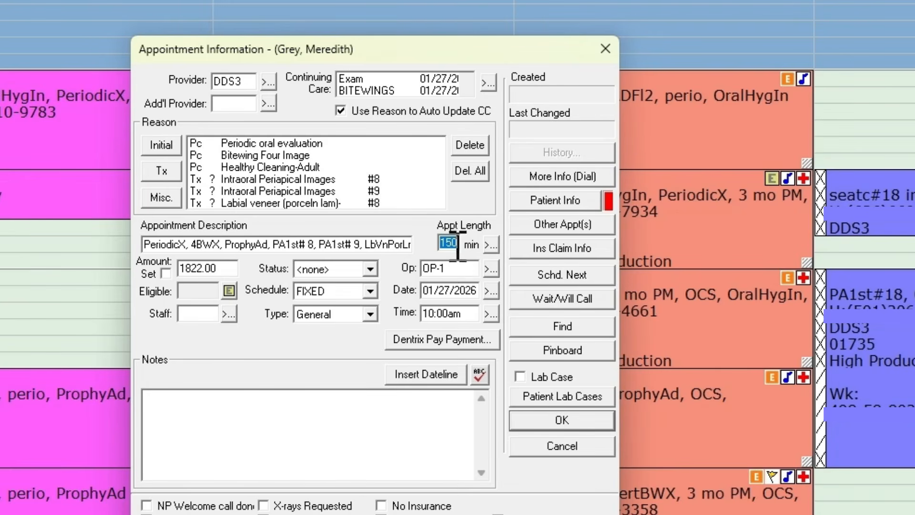
pyautogui.write('60')
# - Try changing the total time in the appointment's time pattern
pyautogui.click(491, 244)
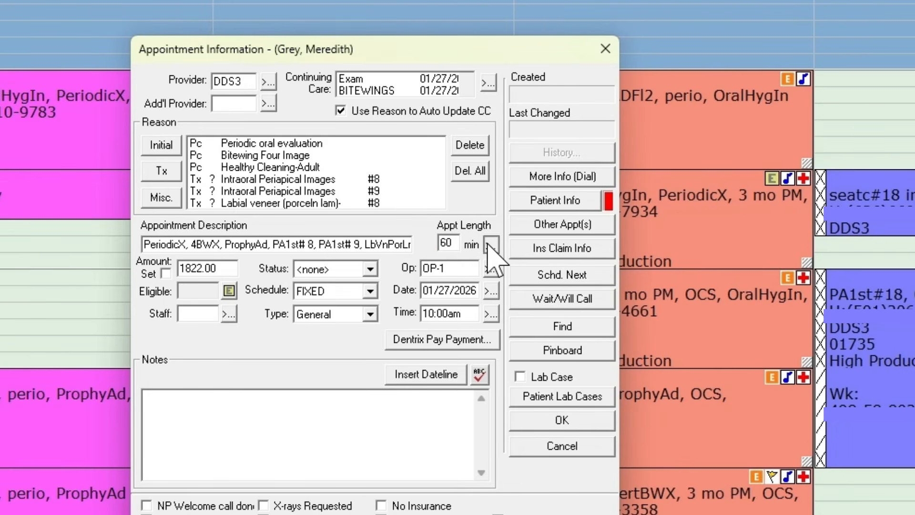
pyautogui.click(388, 120)
pyautogui.click(389, 119)
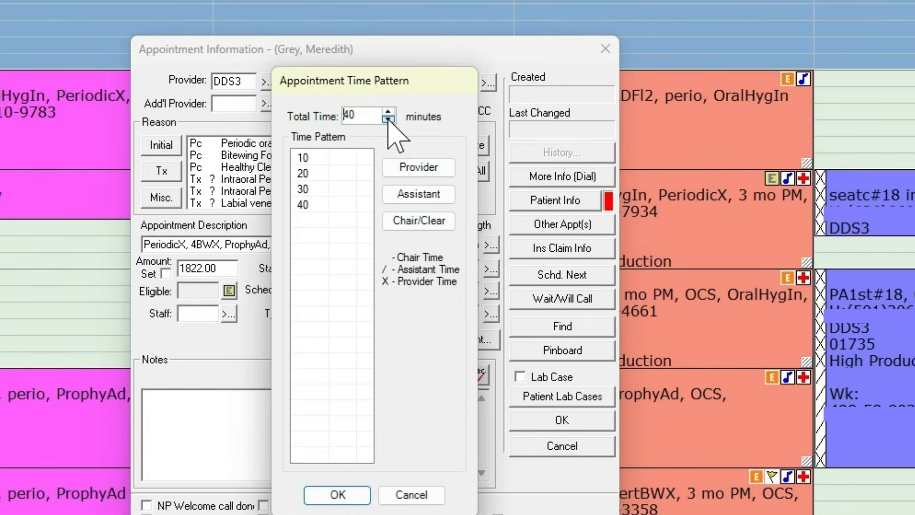
pyautogui.click(389, 112)
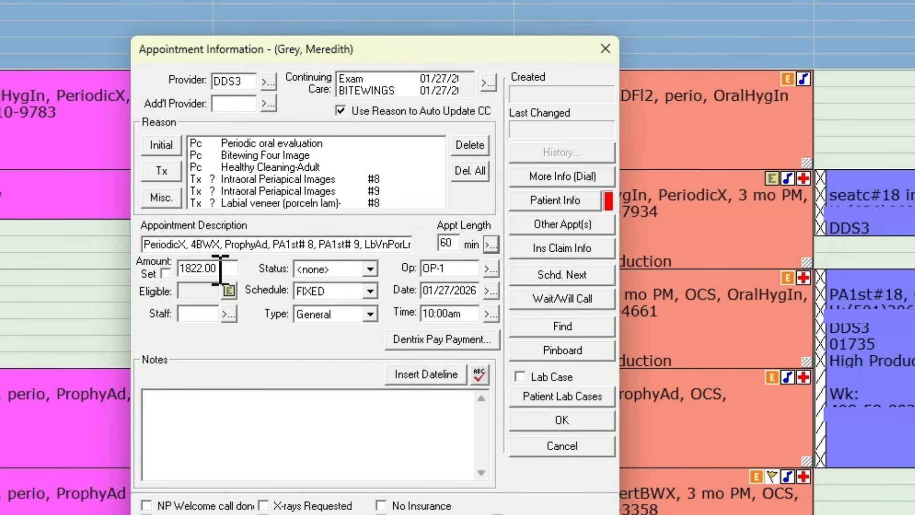
# - Assign staff member DDA4 to the appointment, leaving the amount as it is
pyautogui.click(232, 269)
pyautogui.moveTo(232, 269); pyautogui.dragTo(134, 265)
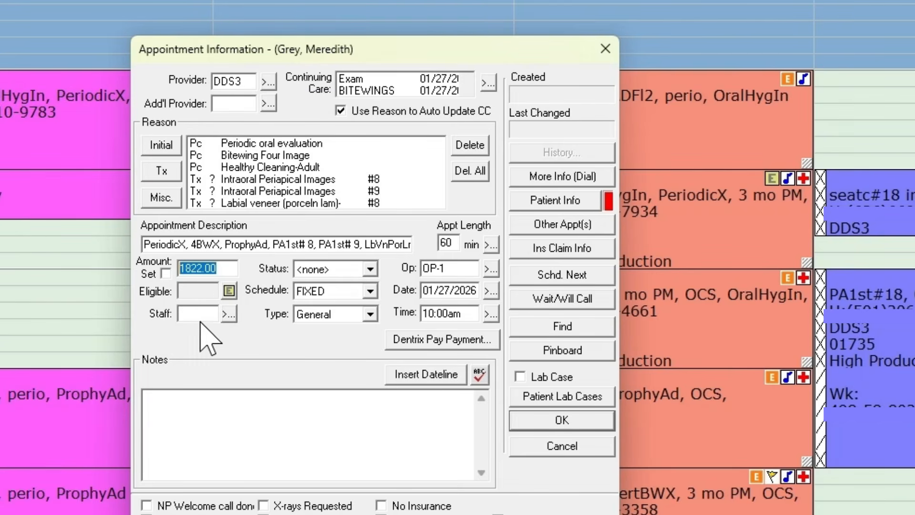
pyautogui.click(229, 315)
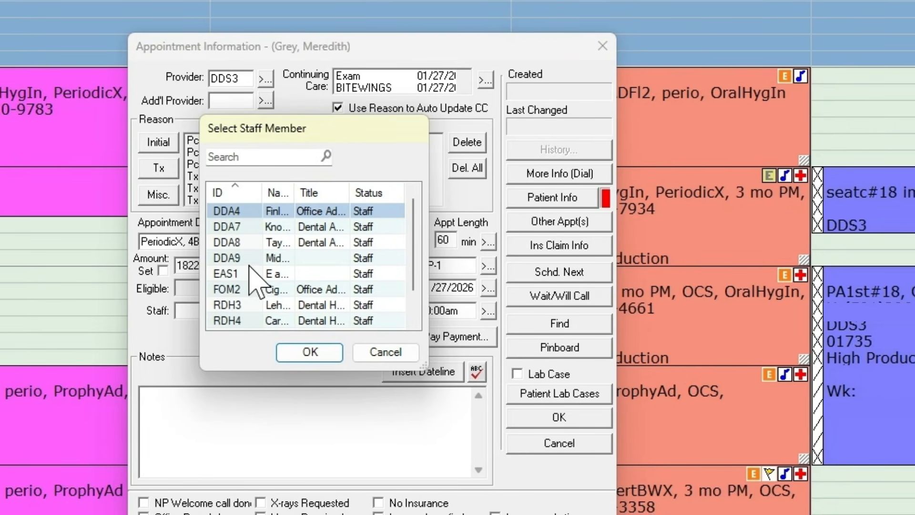
pyautogui.click(325, 353)
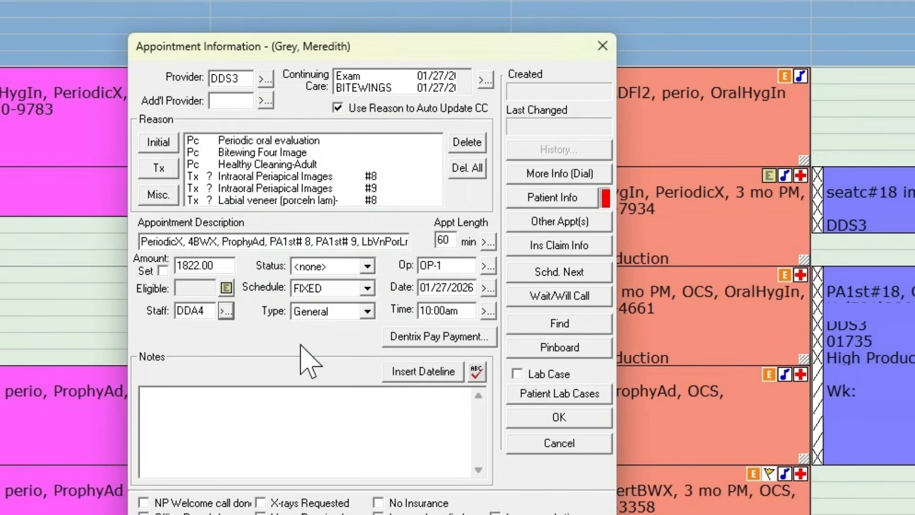
# - Review the available appointment statuses and set the status to FIRM
pyautogui.click(313, 267)
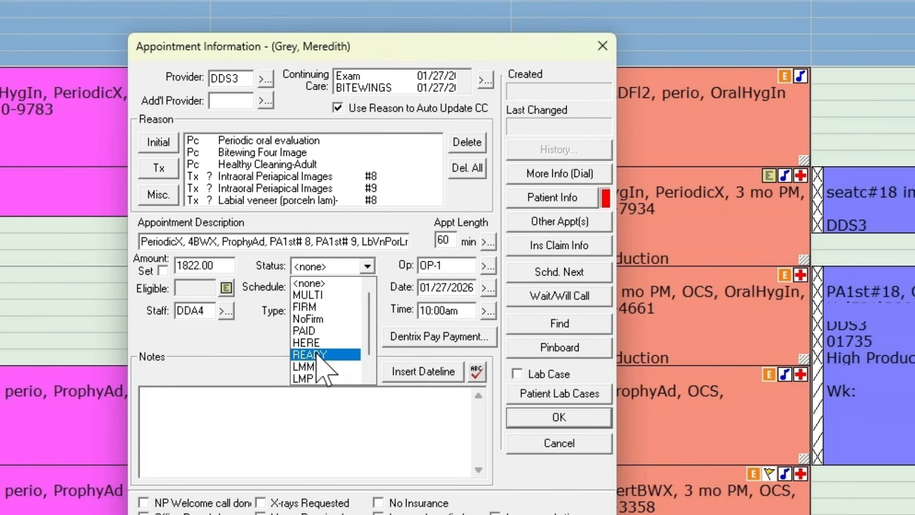
pyautogui.scroll(-2, 317, 357)
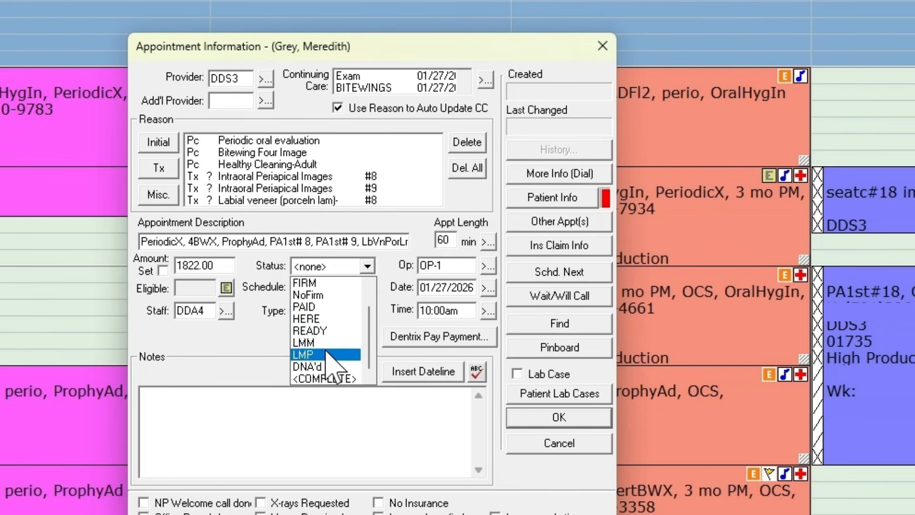
pyautogui.scroll(2, 326, 352)
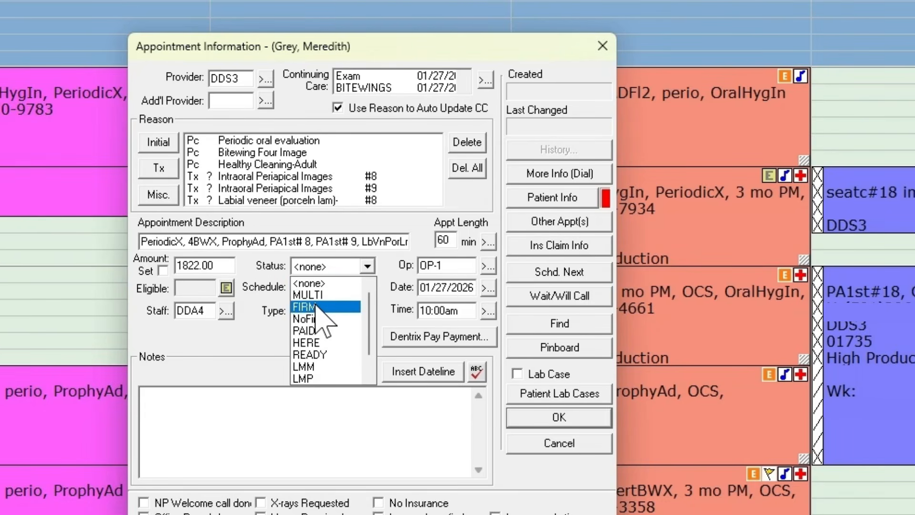
pyautogui.click(316, 306)
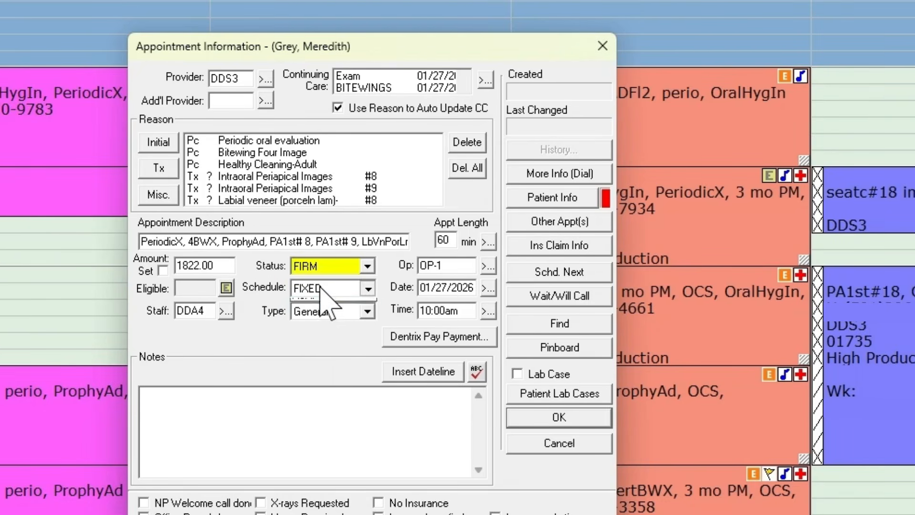
# - Review the schedule and appointment type options, keeping the schedule as FIXED and the type as General
pyautogui.click(320, 286)
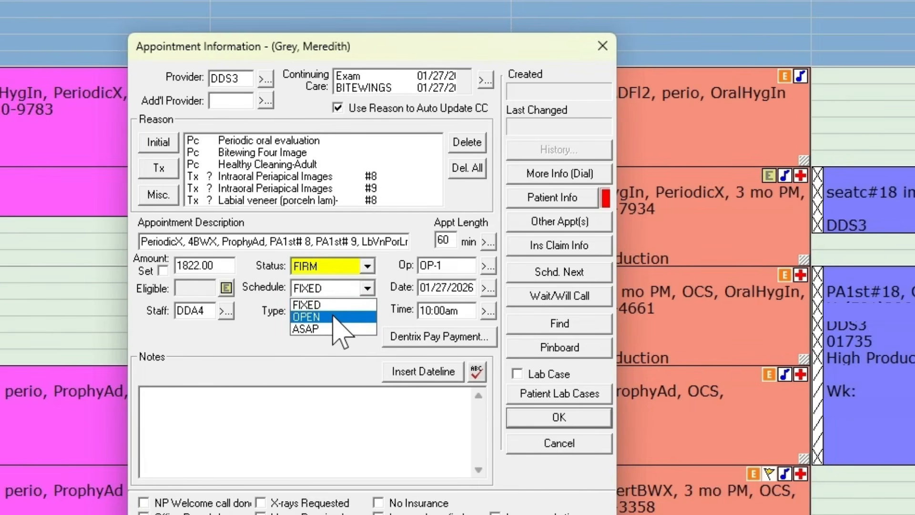
pyautogui.click(328, 305)
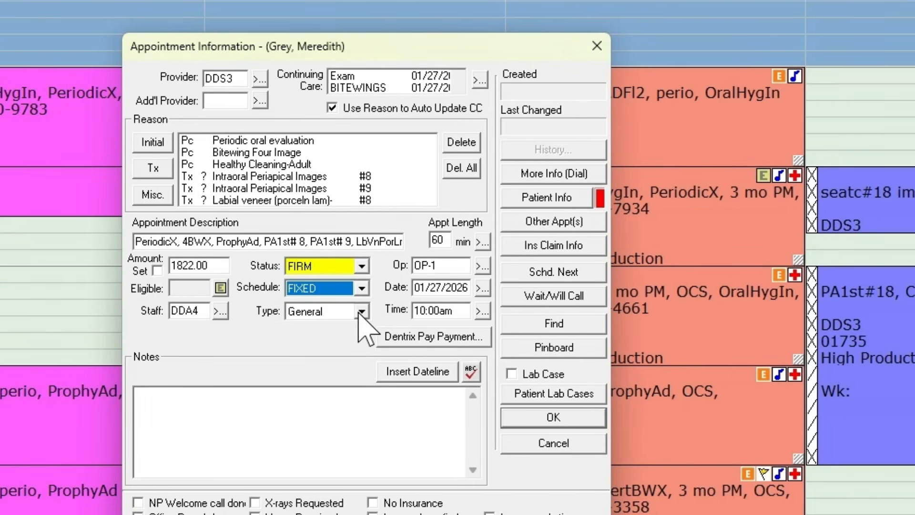
pyautogui.click(329, 288)
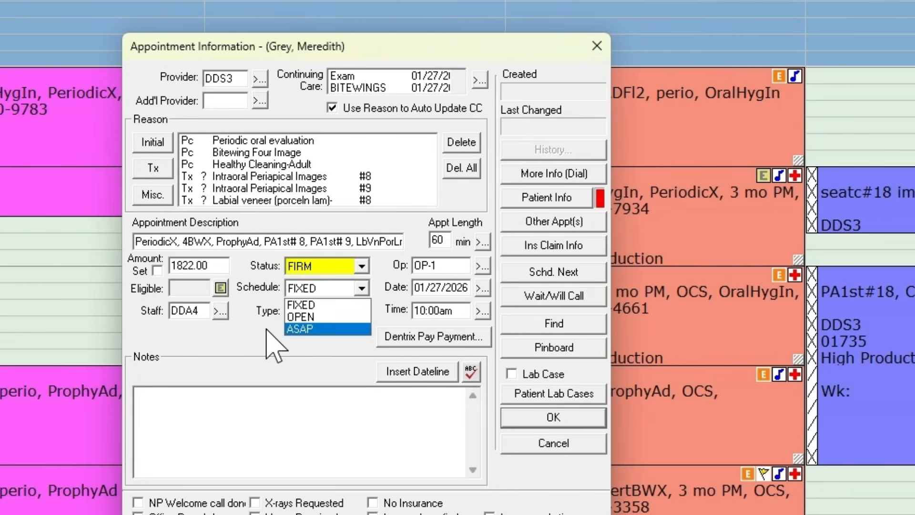
pyautogui.click(328, 308)
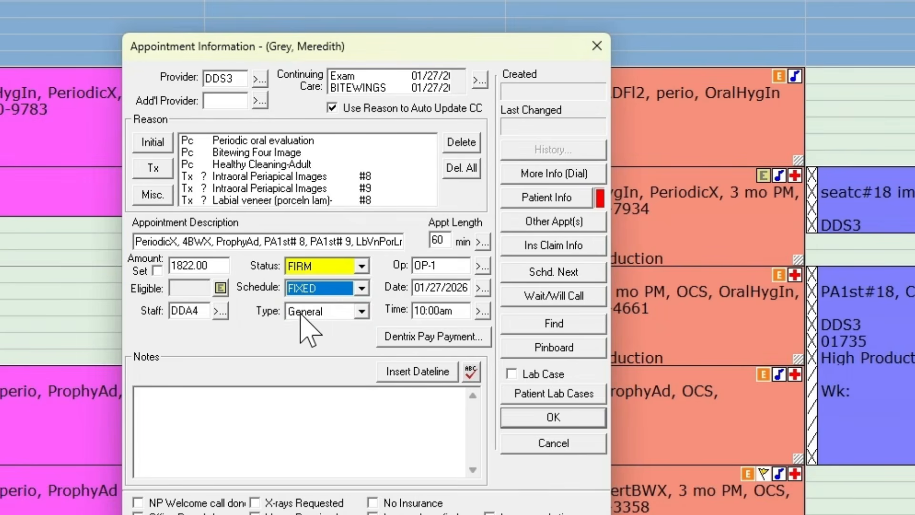
pyautogui.click(339, 313)
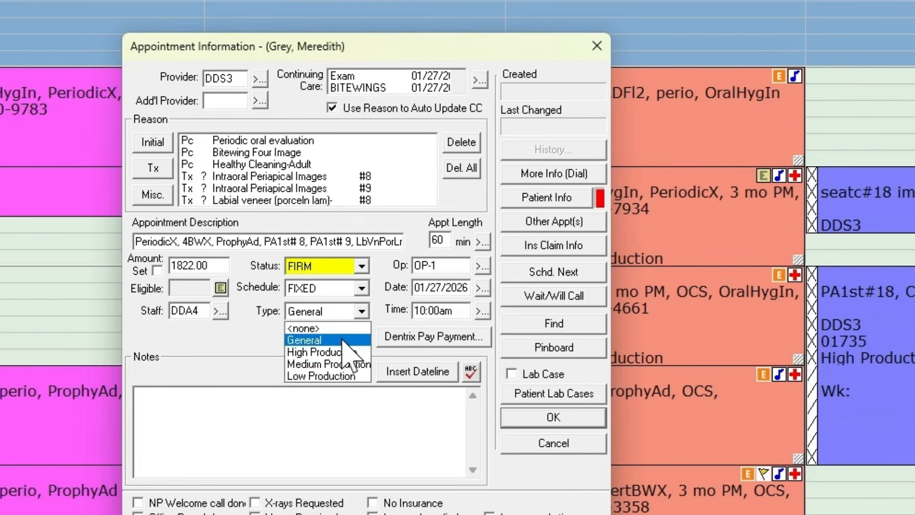
pyautogui.click(319, 340)
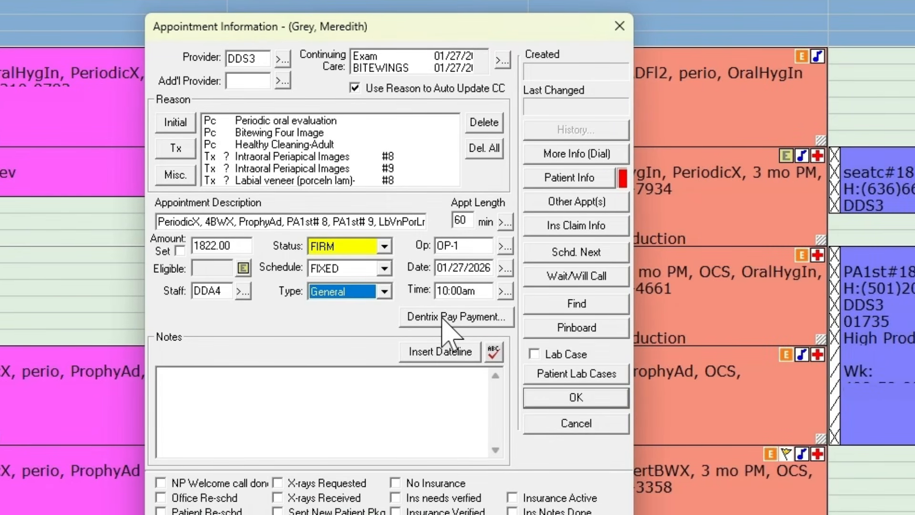
# - Insert a dateline in the appointment notes
pyautogui.click(224, 399)
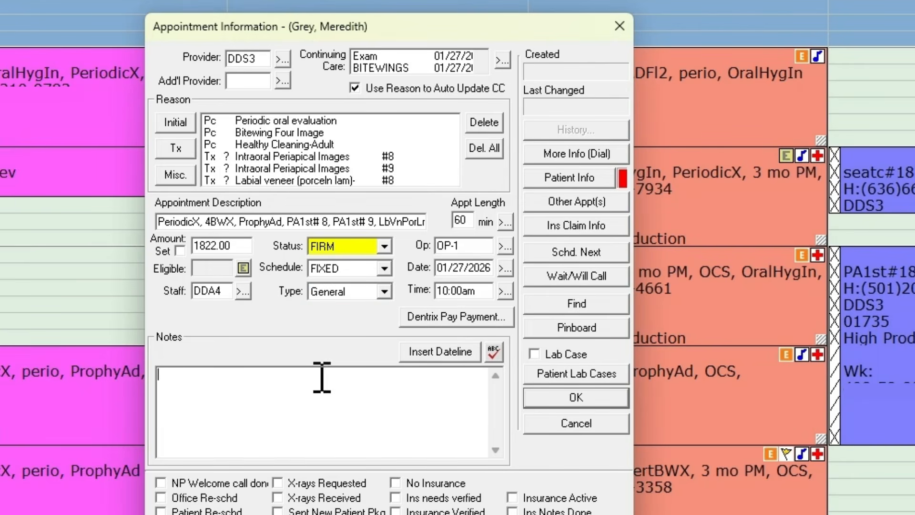
pyautogui.click(424, 353)
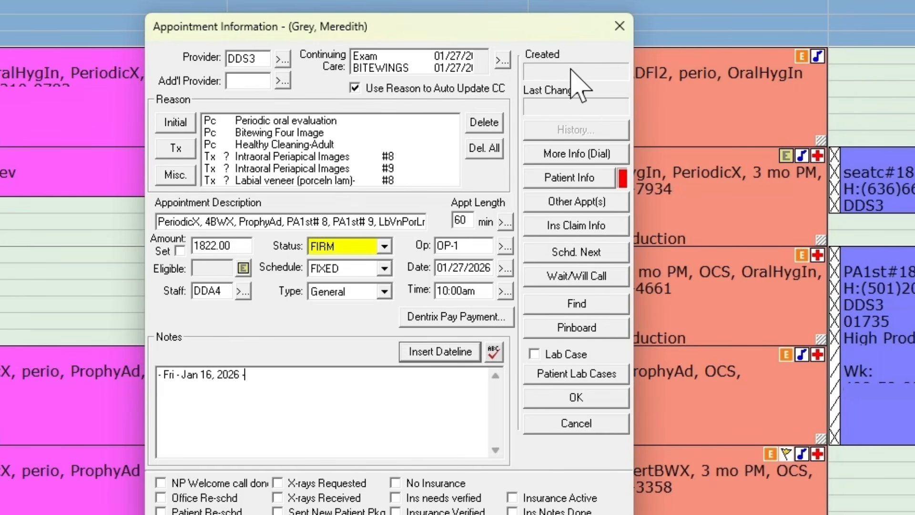
# - Review the patient's additional information, the family appointment list and the insurance claim information
pyautogui.click(567, 155)
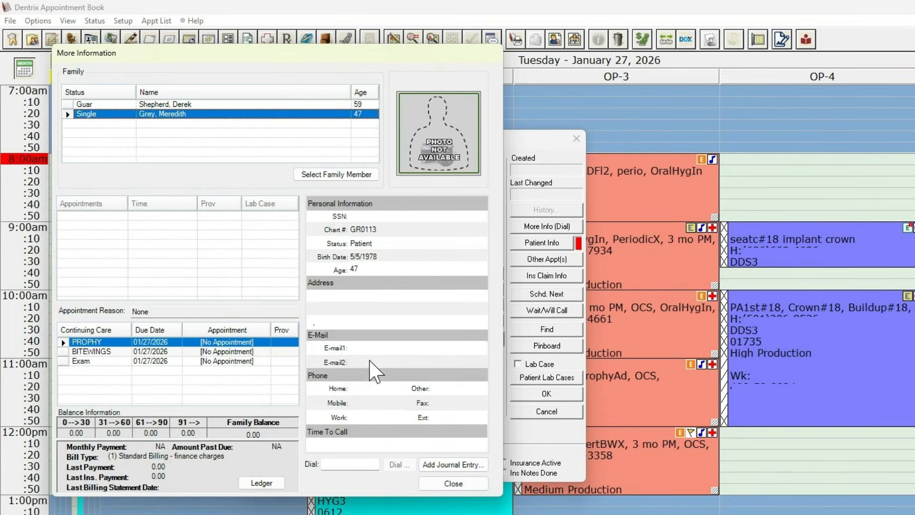
pyautogui.click(428, 483)
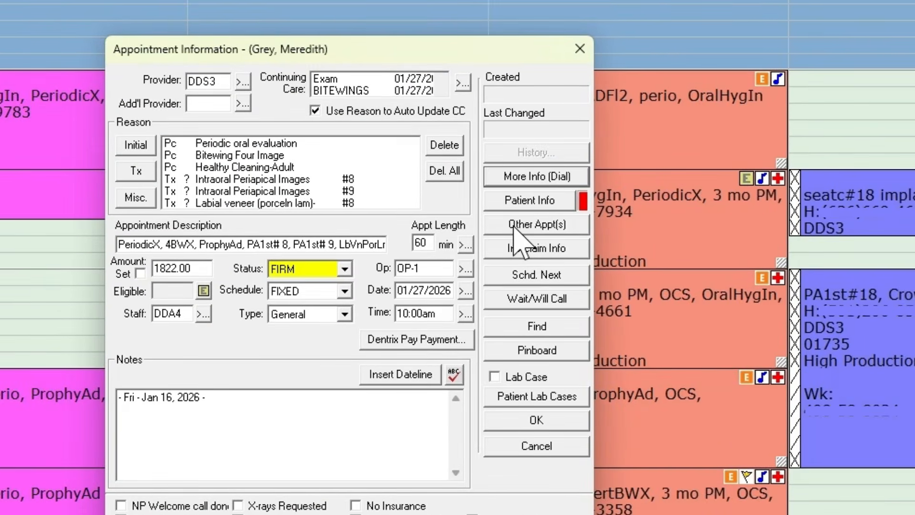
pyautogui.click(527, 210)
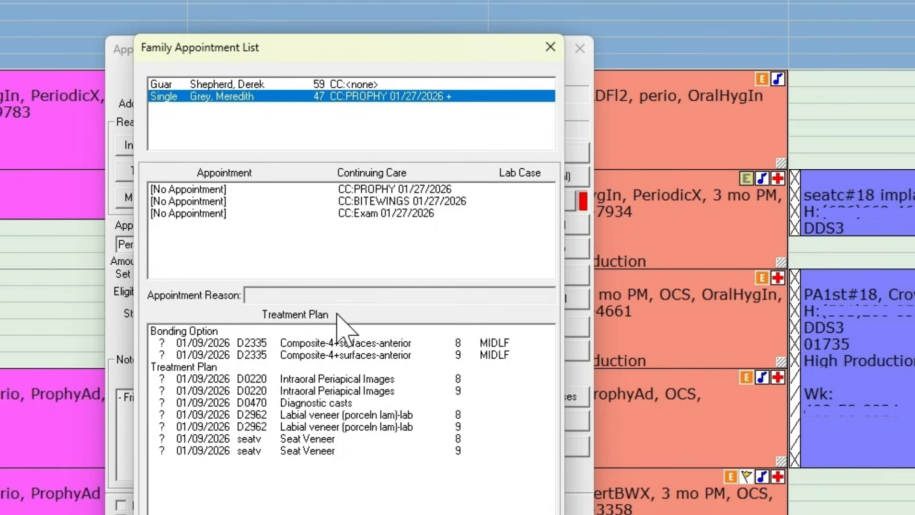
pyautogui.click(520, 514)
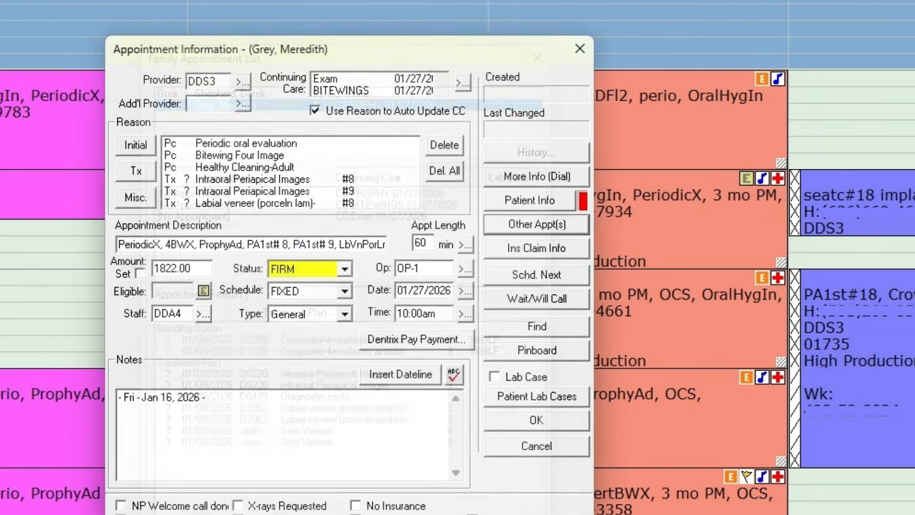
pyautogui.click(518, 249)
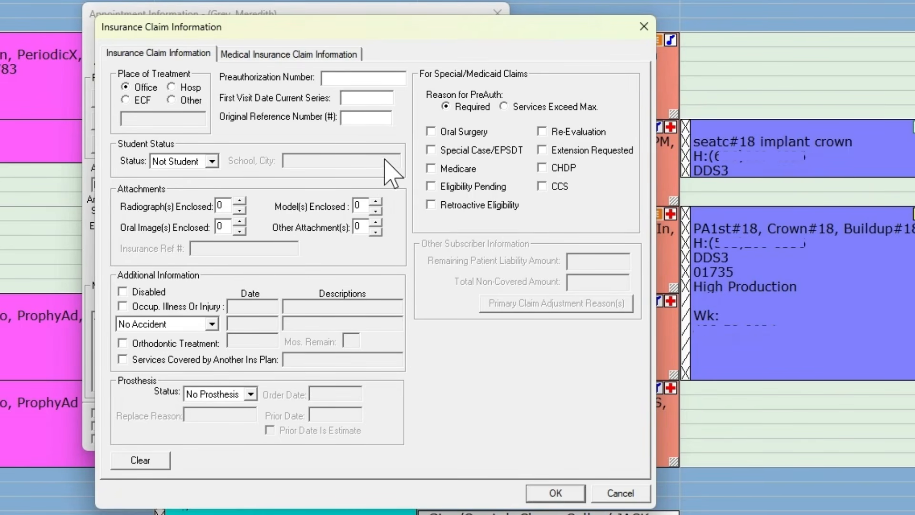
pyautogui.click(644, 26)
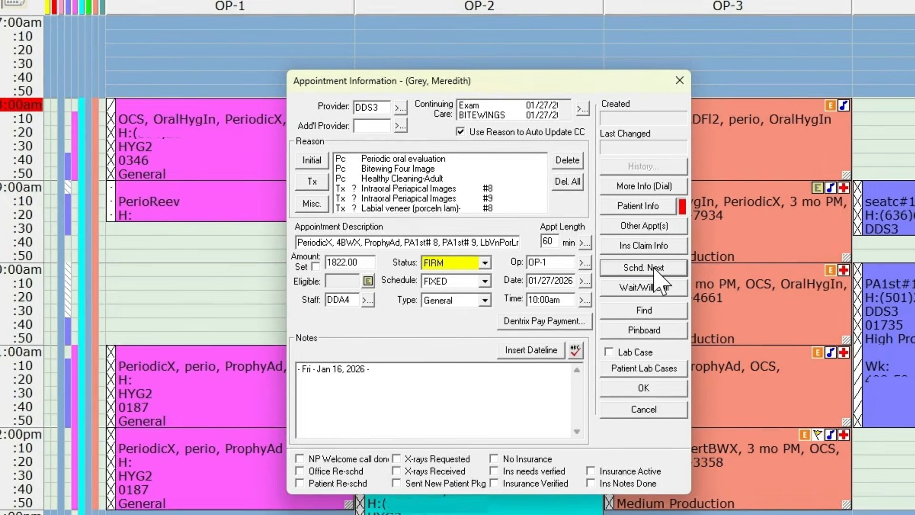
# - Examine the search options for finding a new appointment time
pyautogui.click(541, 273)
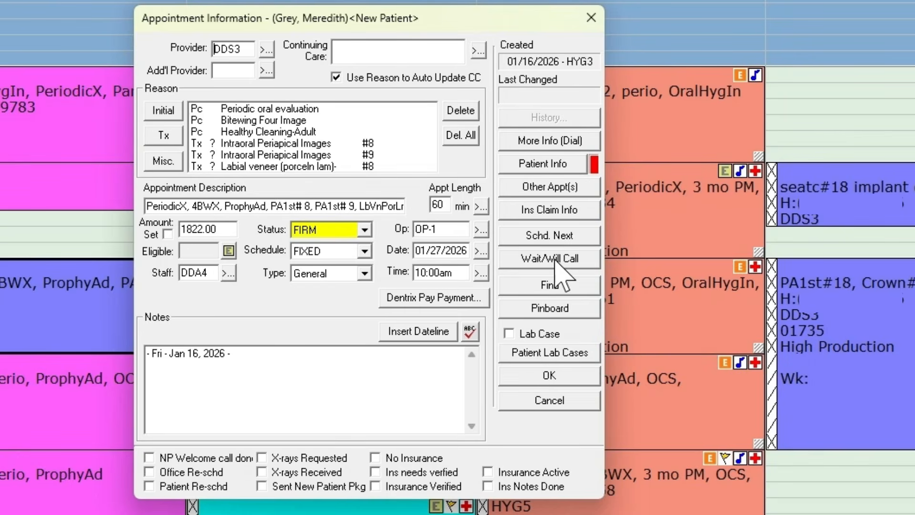
pyautogui.click(541, 285)
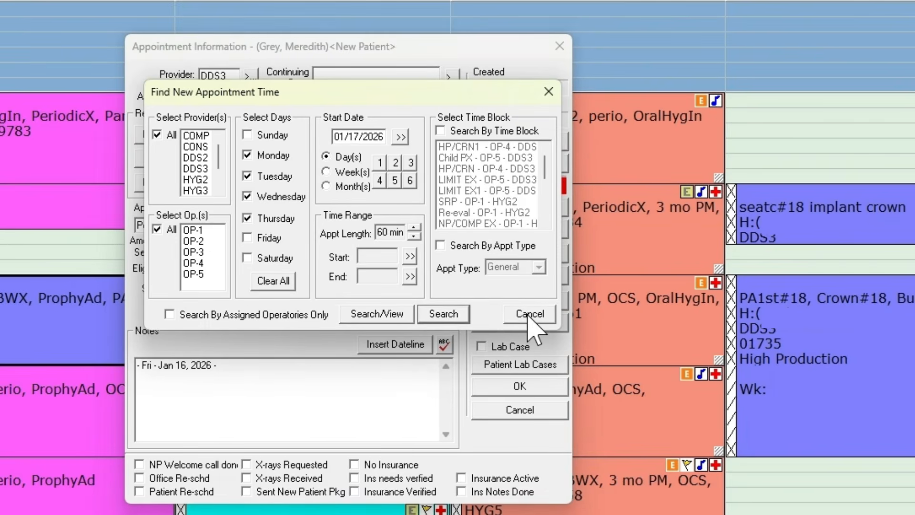
pyautogui.click(560, 299)
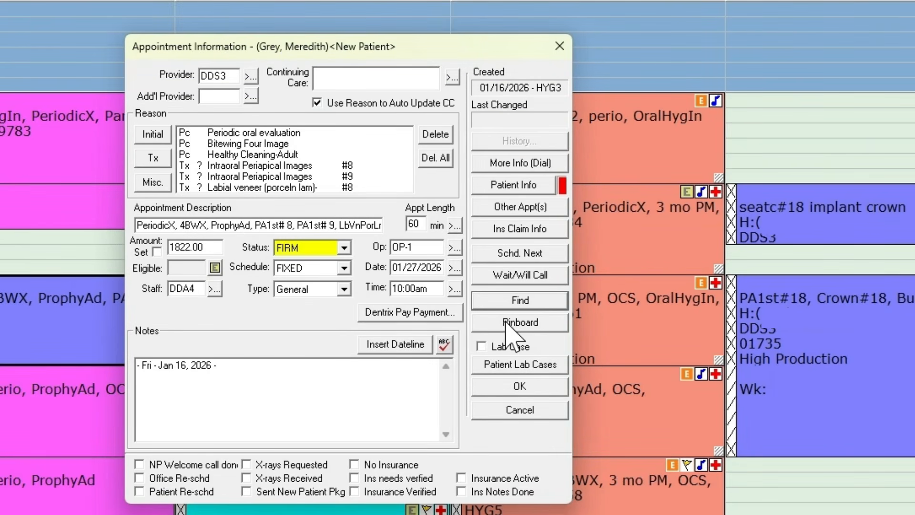
# - Send the appointment to the pinboard and schedule it from there in OP-1 at 10:00am on January 27, 2026
pyautogui.click(505, 322)
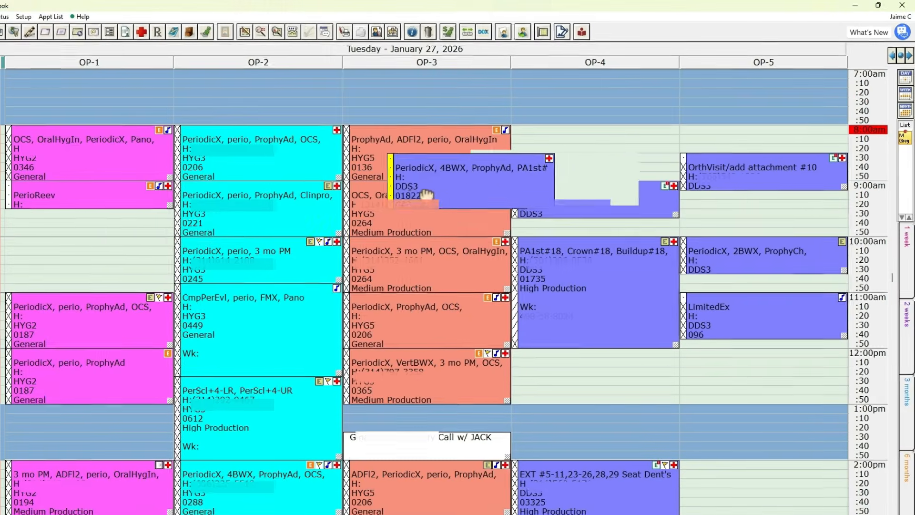
pyautogui.moveTo(28, 243); pyautogui.dragTo(120, 262)
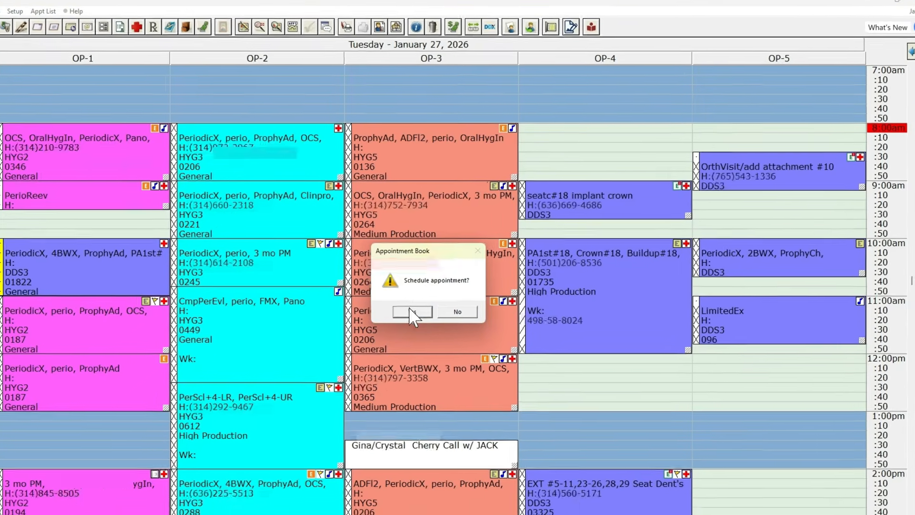
pyautogui.click(410, 310)
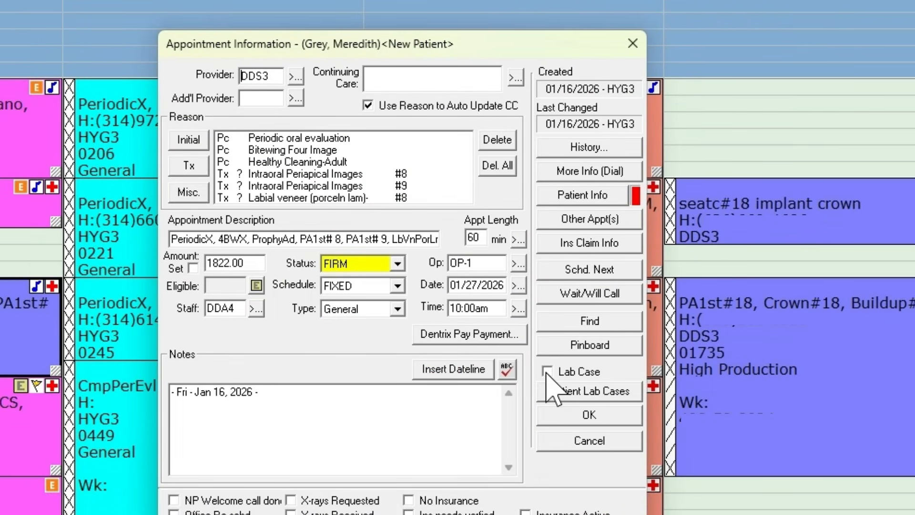
# - Mark the appointment as a lab case and check the patient's lab cases available to attach
pyautogui.click(547, 372)
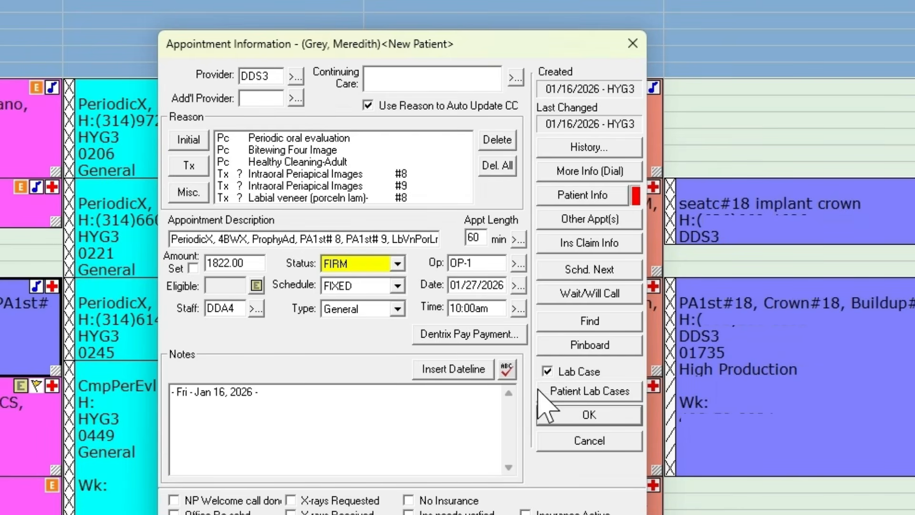
pyautogui.click(599, 392)
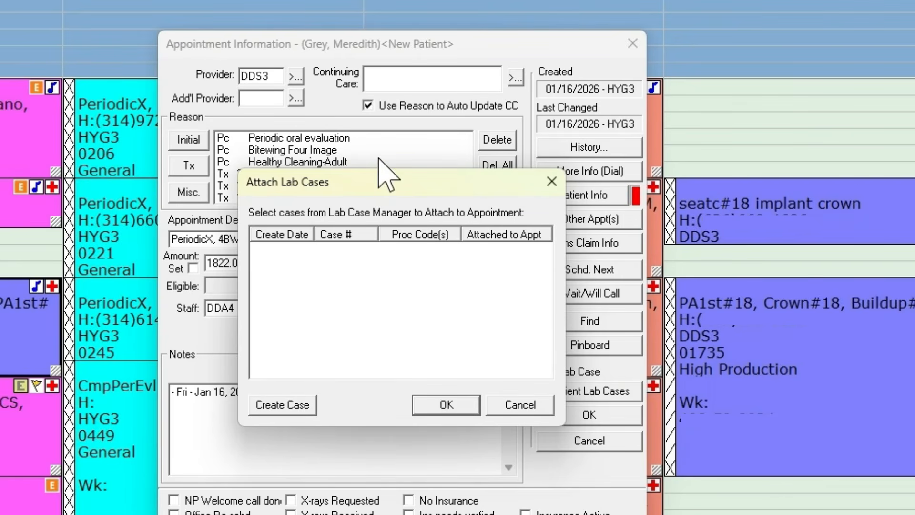
pyautogui.click(552, 181)
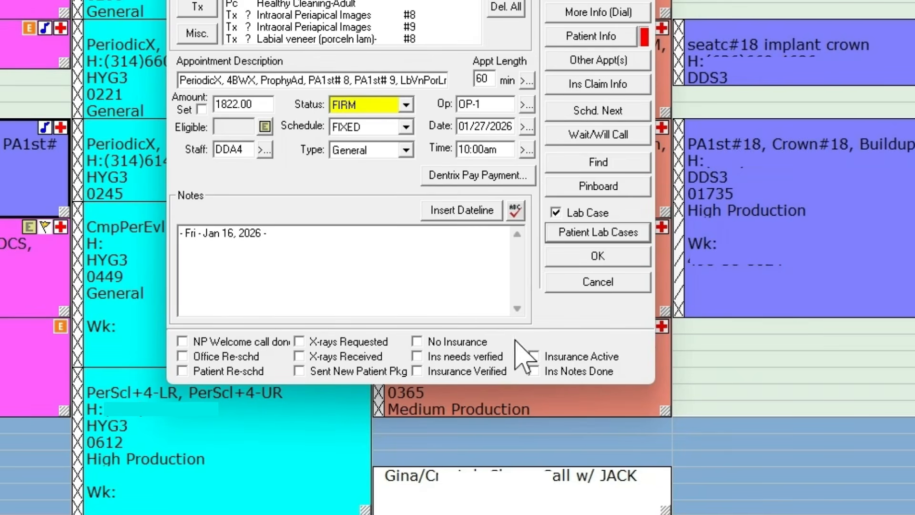
# - Mark the NP Welcome call as done in the appointment checklist, leaving Sent New Patient Pkg unmarked
pyautogui.click(338, 373)
pyautogui.click(334, 373)
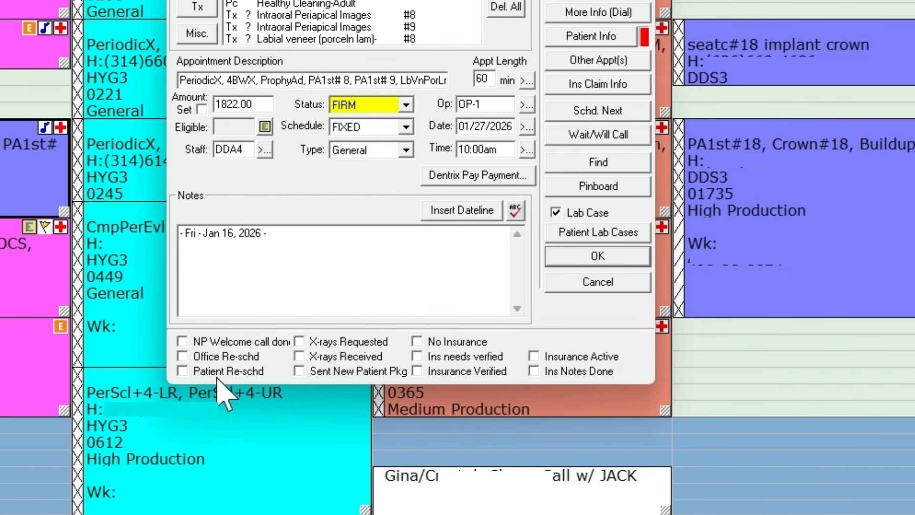
pyautogui.click(182, 342)
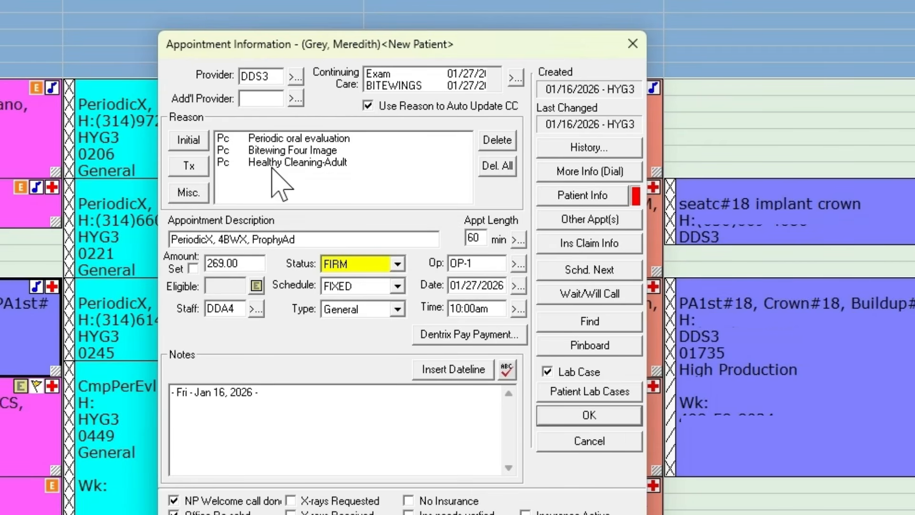
# - Clear all appointment reasons and add Periodic Ex, 4 BWX and Prophy-Adult as the initial reasons
pyautogui.click(498, 166)
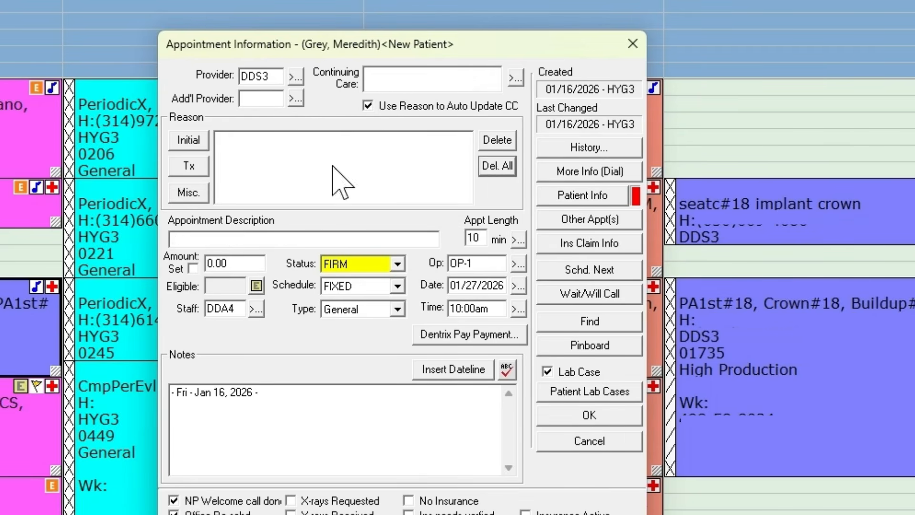
pyautogui.click(188, 143)
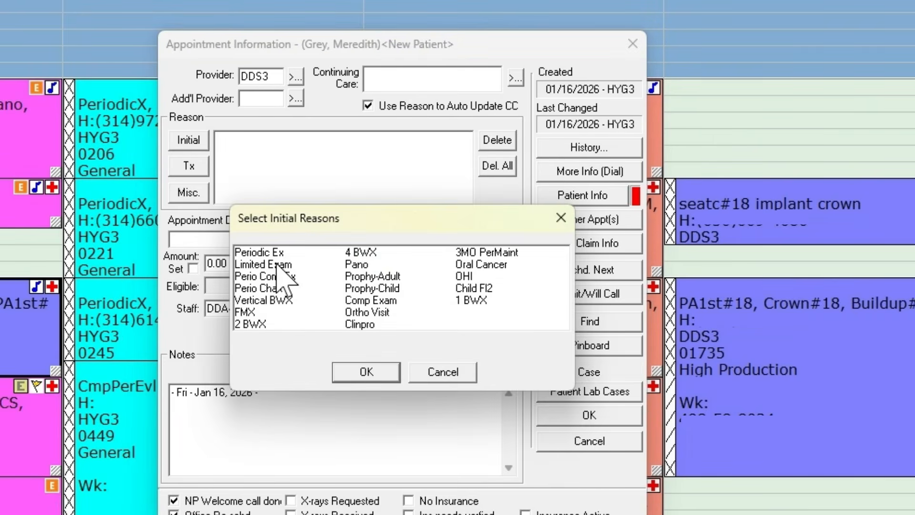
pyautogui.click(294, 253)
pyautogui.click(360, 252)
pyautogui.click(389, 276)
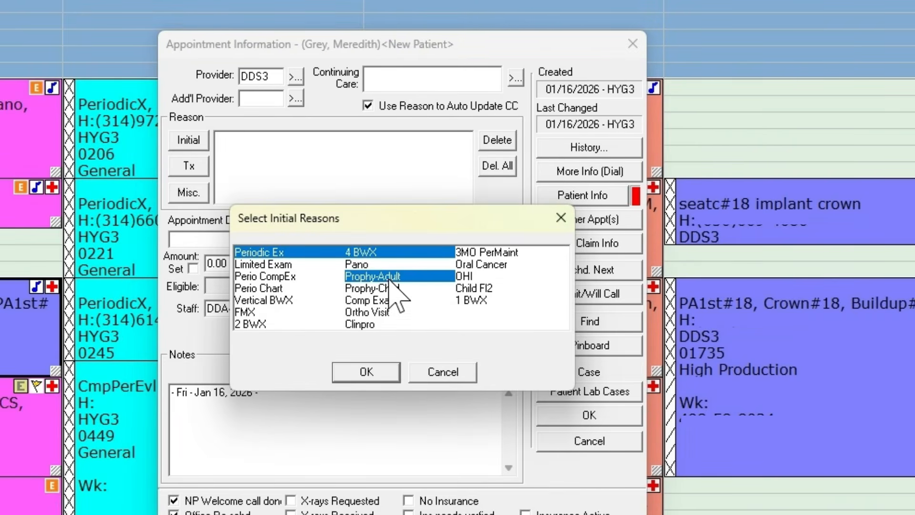
pyautogui.click(373, 370)
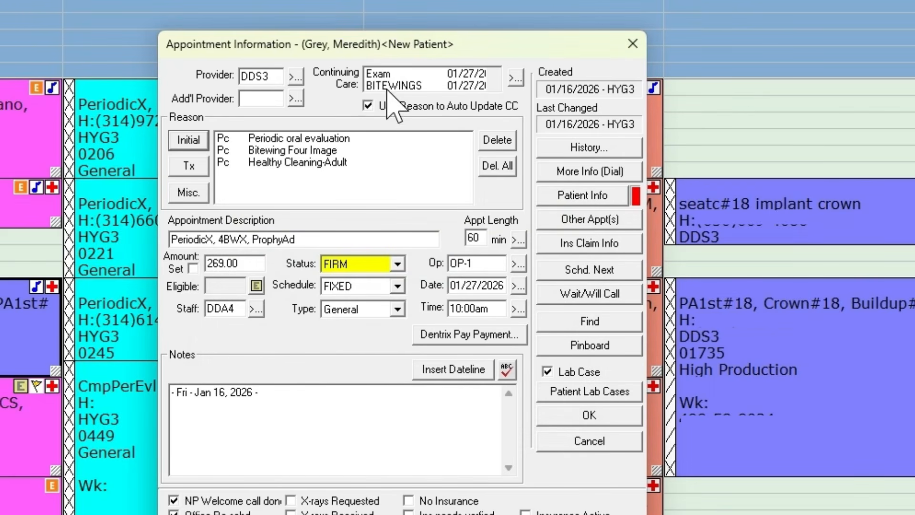
# - Attach the pending PROPHY, BITEWINGS and Exam continuing care to the appointment and save it
pyautogui.click(514, 76)
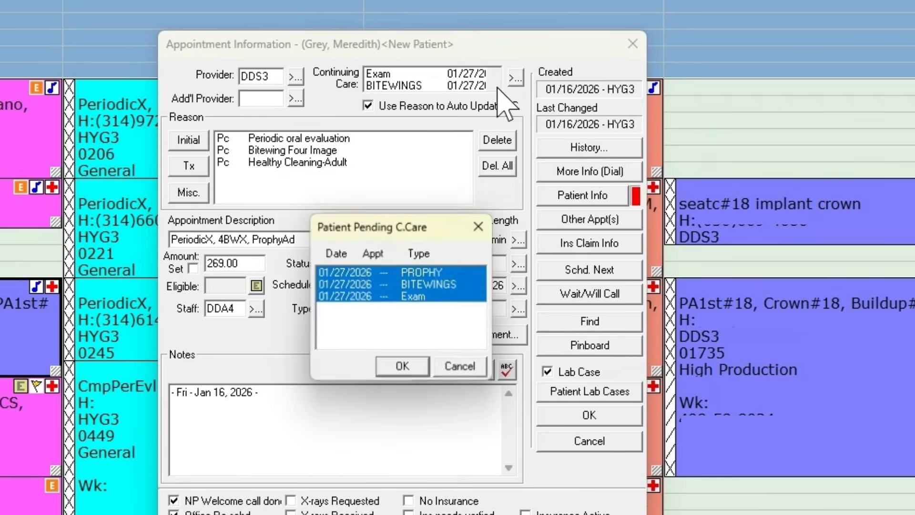
pyautogui.click(403, 367)
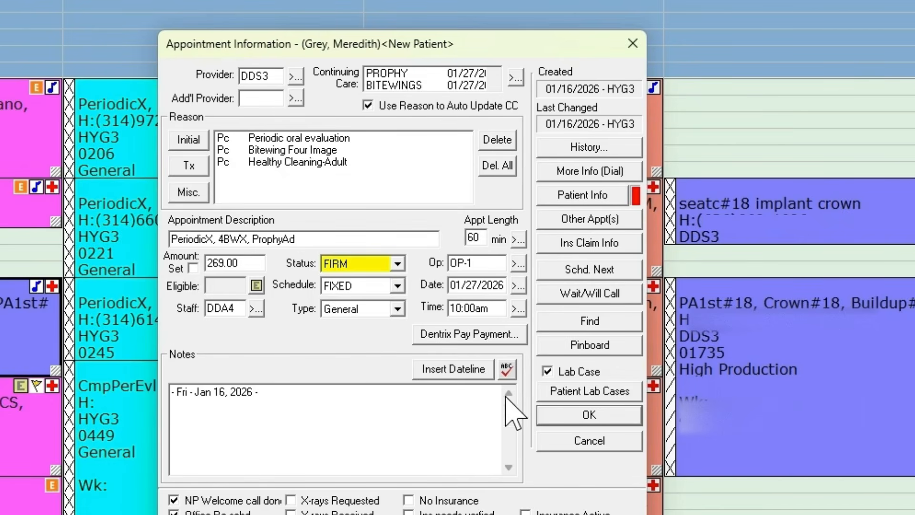
pyautogui.click(596, 414)
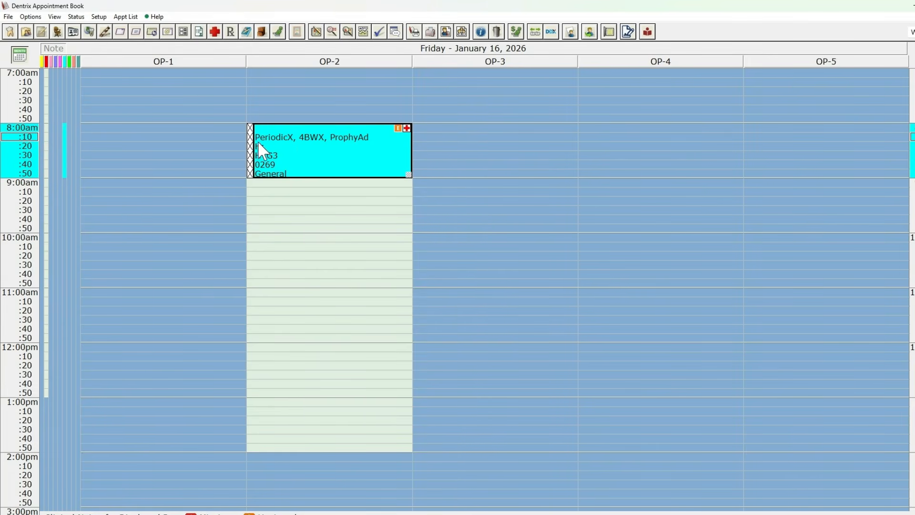
# - Check the 8:00am OP-2 appointment's information, then set all of its periodic exam, bitewing and adult cleaning procedures complete
pyautogui.doubleClick(356, 139)
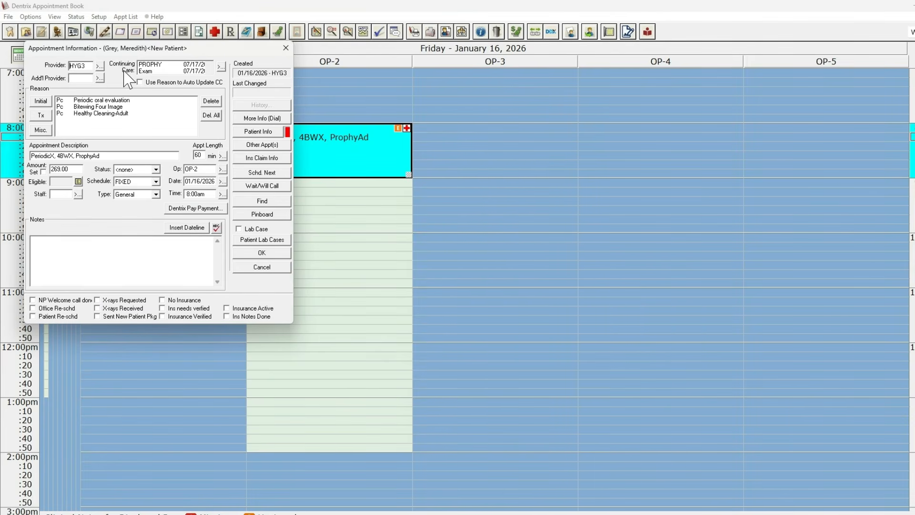
pyautogui.click(285, 48)
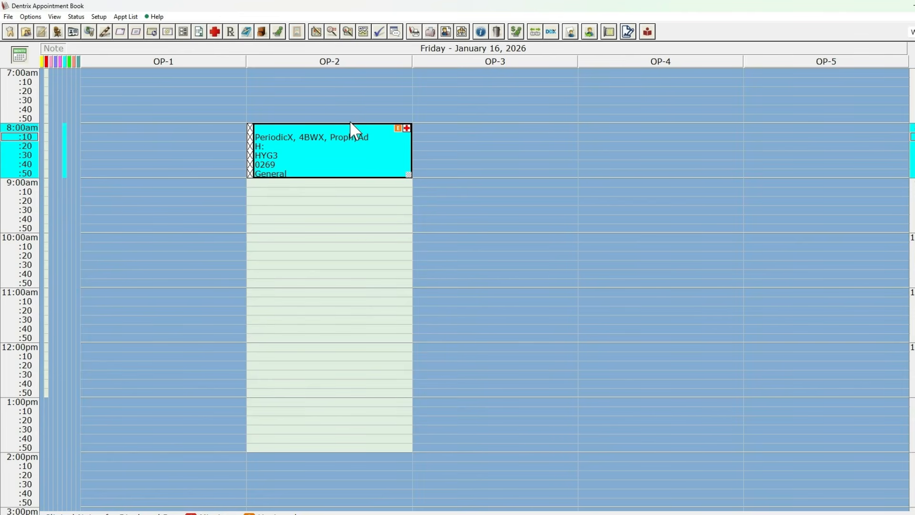
pyautogui.click(379, 33)
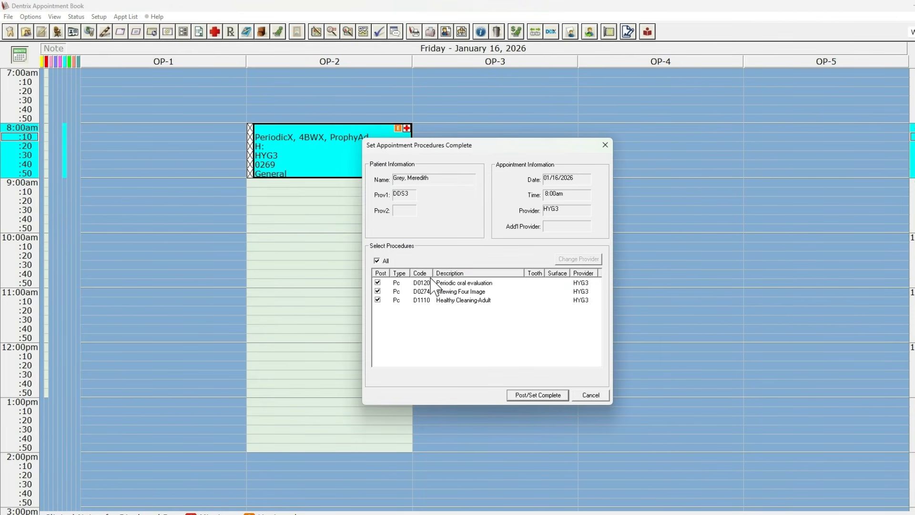
pyautogui.click(516, 396)
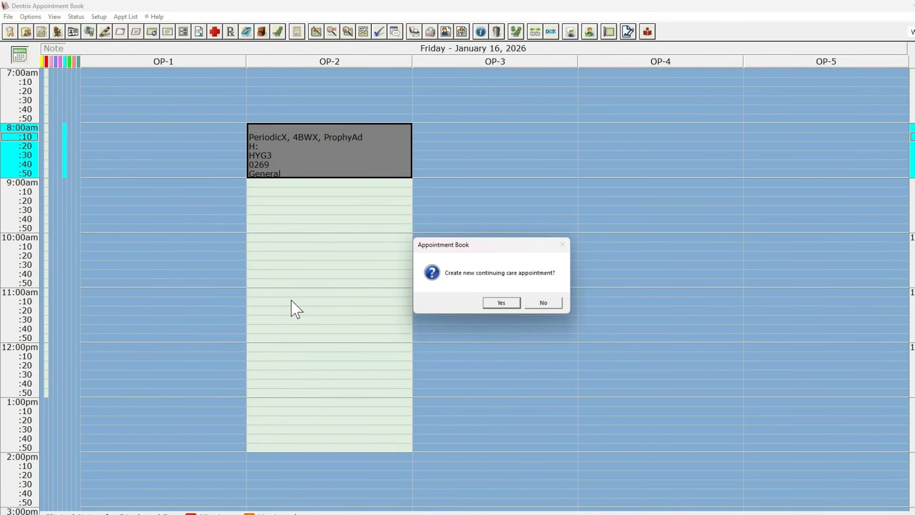
# - Create the new continuing care appointment, place it on the pinboard, and schedule it in OP-2 at 9:00am on Monday, July 20, 2026
pyautogui.click(502, 303)
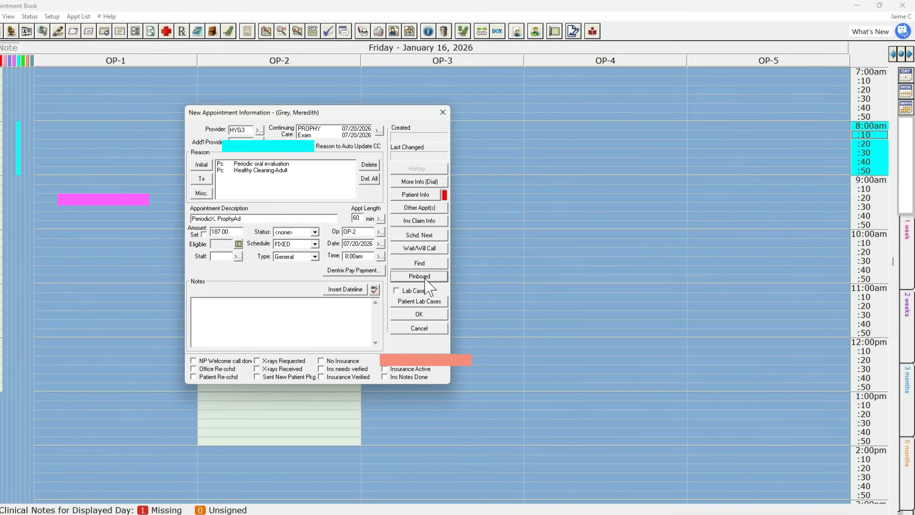
pyautogui.click(420, 276)
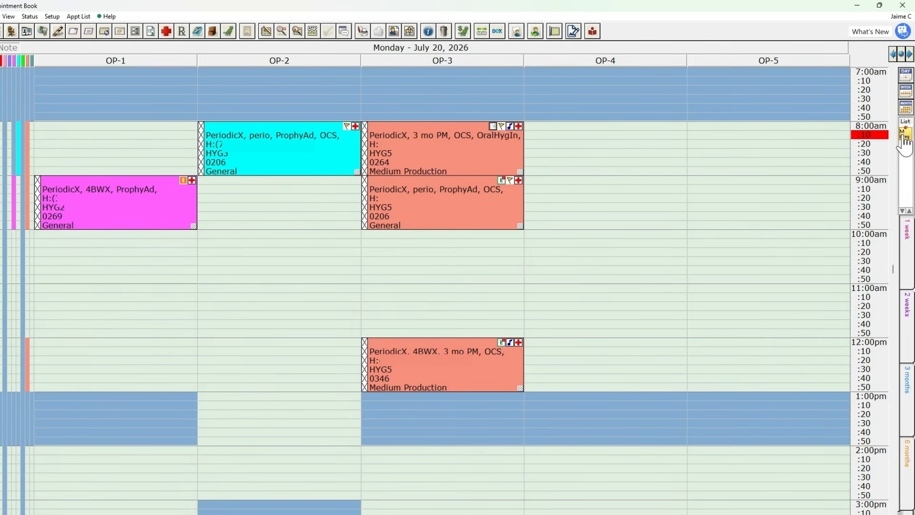
pyautogui.moveTo(905, 140); pyautogui.dragTo(286, 213)
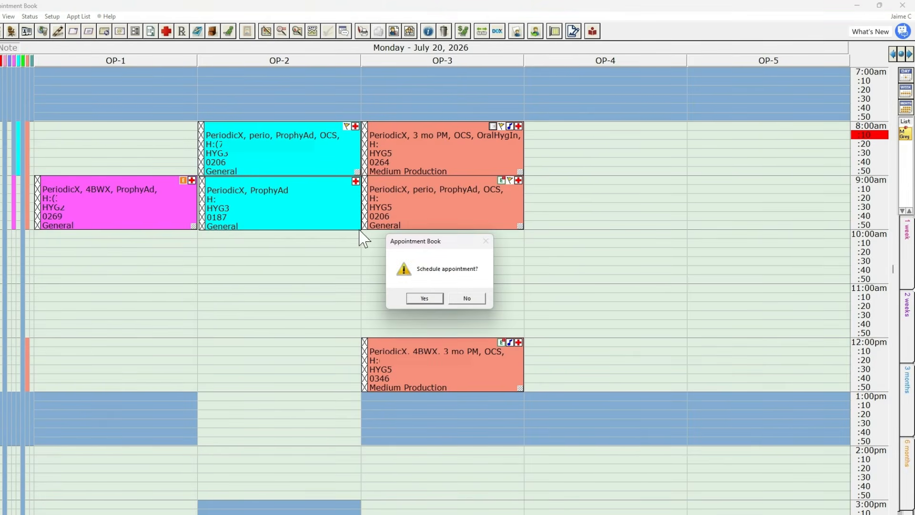
pyautogui.click(422, 298)
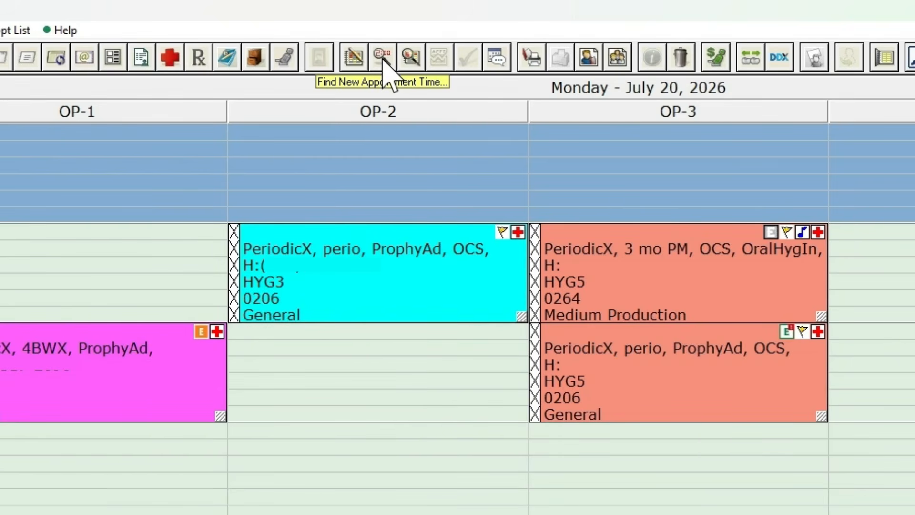
# - Search for new appointment times on Mondays only, excluding Tuesday, Wednesday and Thursday, and adjust the appointment length
pyautogui.click(382, 59)
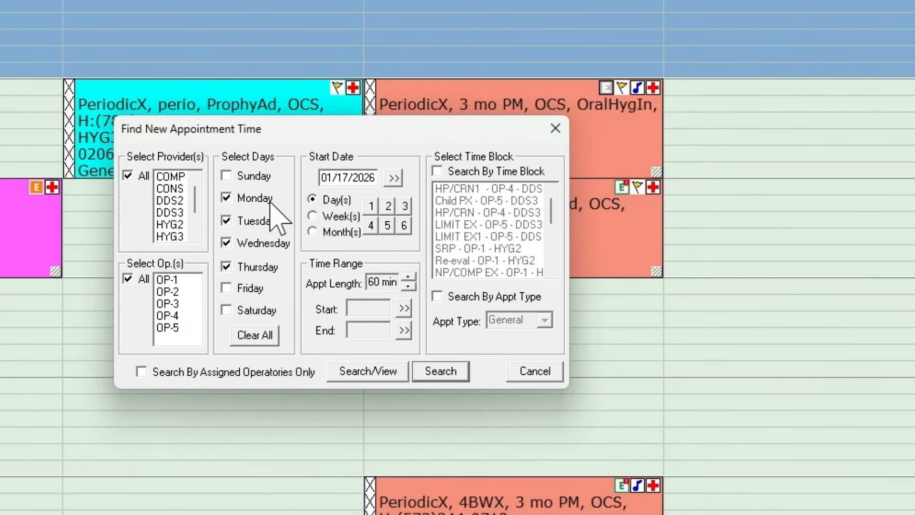
pyautogui.click(259, 224)
pyautogui.click(260, 244)
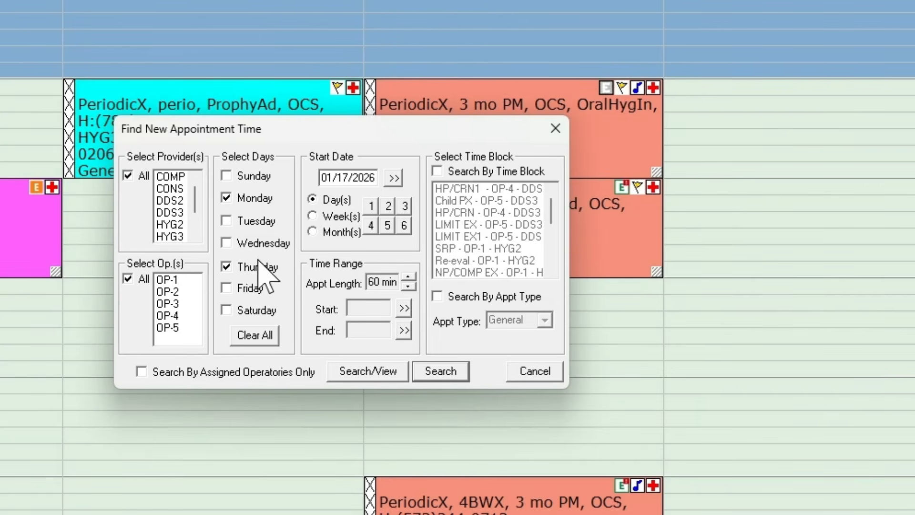
pyautogui.click(258, 262)
pyautogui.click(407, 277)
pyautogui.click(408, 277)
pyautogui.click(410, 288)
pyautogui.click(410, 288)
pyautogui.click(410, 288)
pyautogui.click(460, 373)
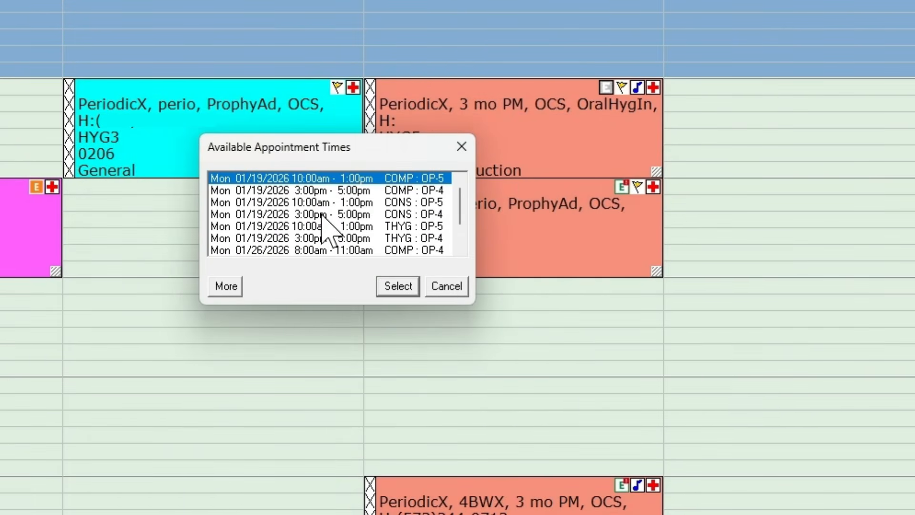
# - Select the available THYG time in OP-5 on Monday 01/19/2026, 10:00am to 1:00pm
pyautogui.scroll(-1, 314, 209)
pyautogui.scroll(1, 315, 210)
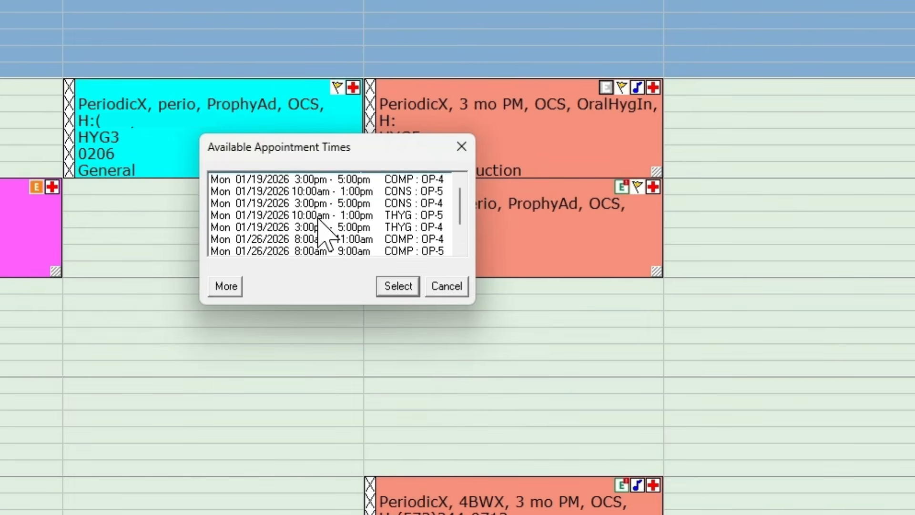
pyautogui.scroll(-1, 319, 215)
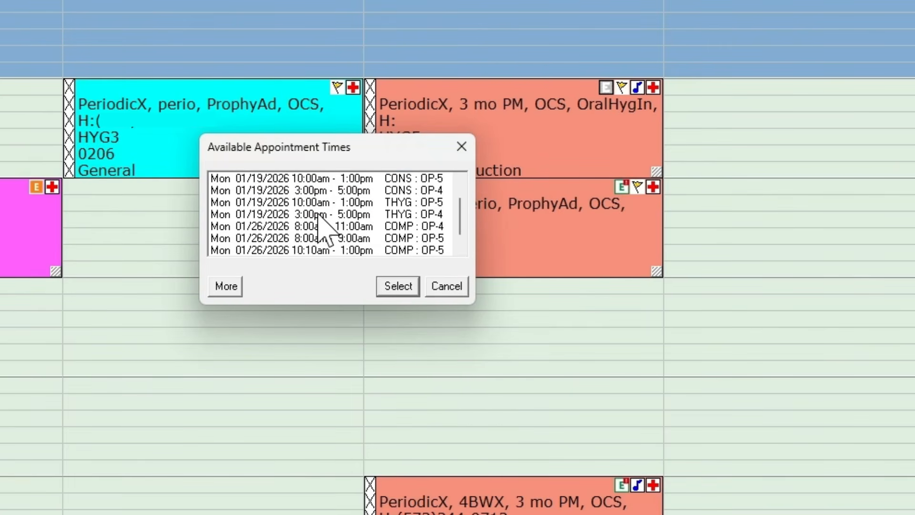
pyautogui.click(283, 202)
pyautogui.click(398, 286)
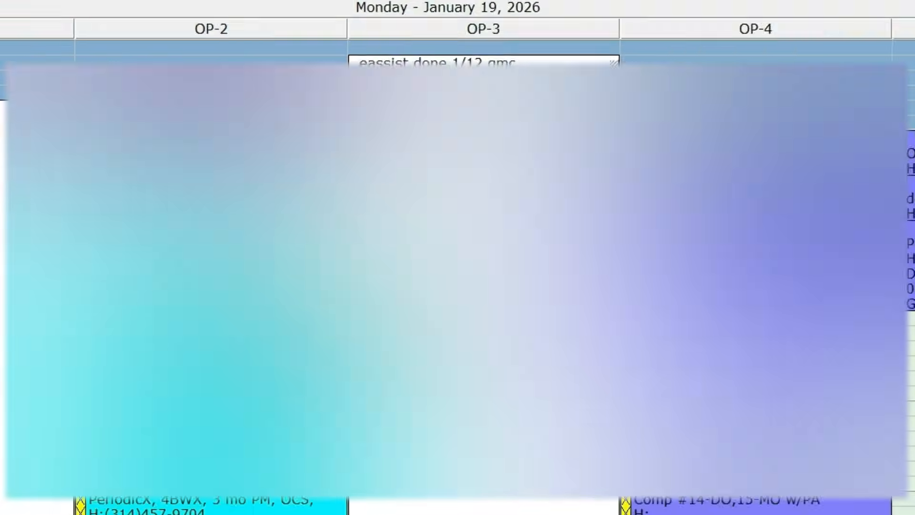